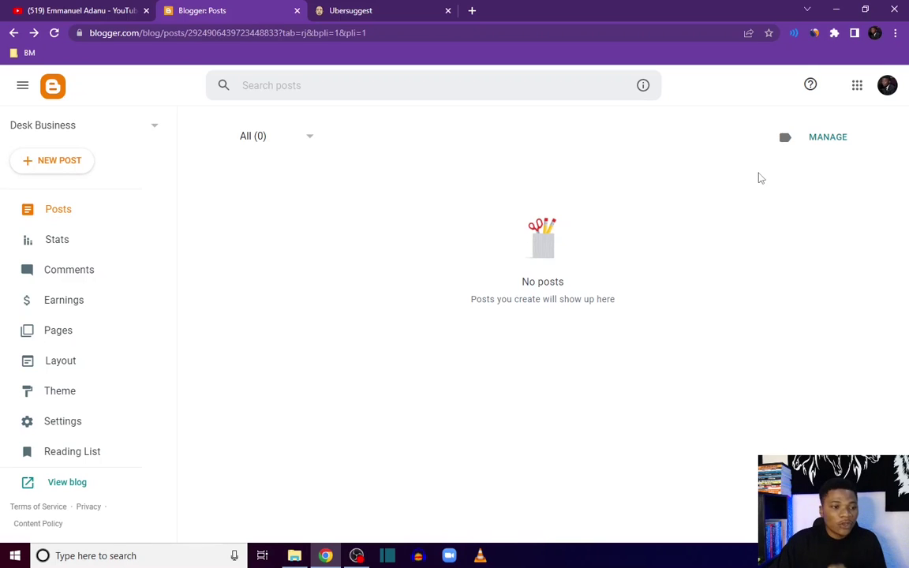
Step: Start a new blog post in the Desk Business blog
click(59, 161)
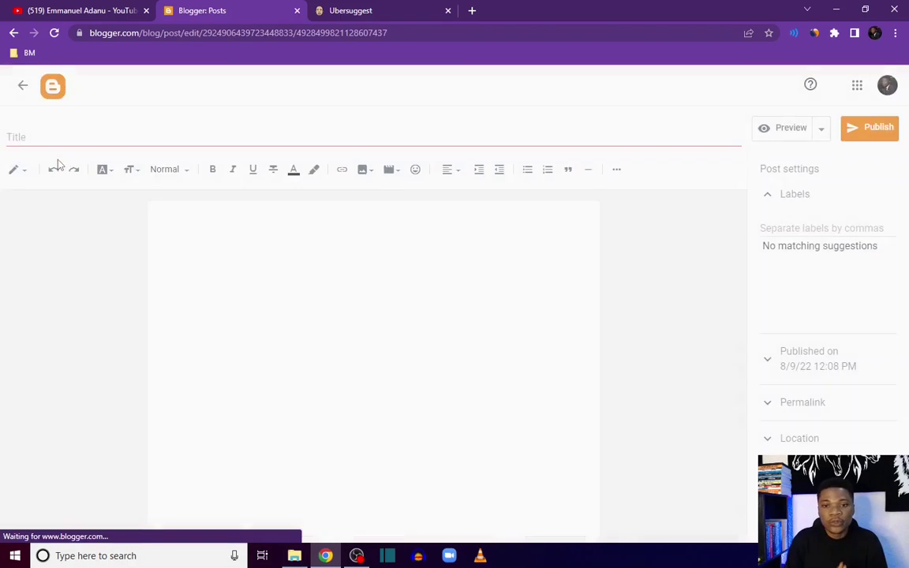
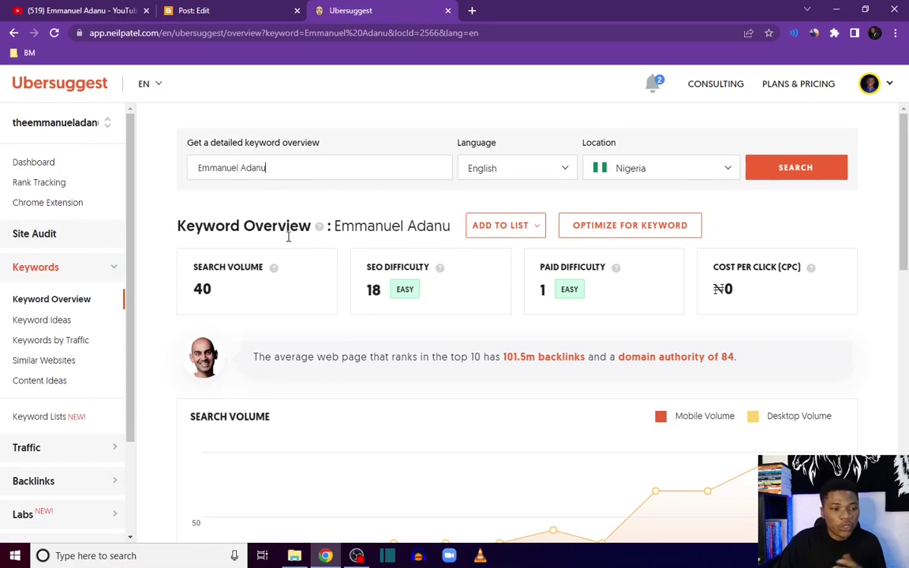
Step: Switch to Ubersuggest and run a keyword overview for "Search Engine Optimization"
scroll(168, 310, down, 1)
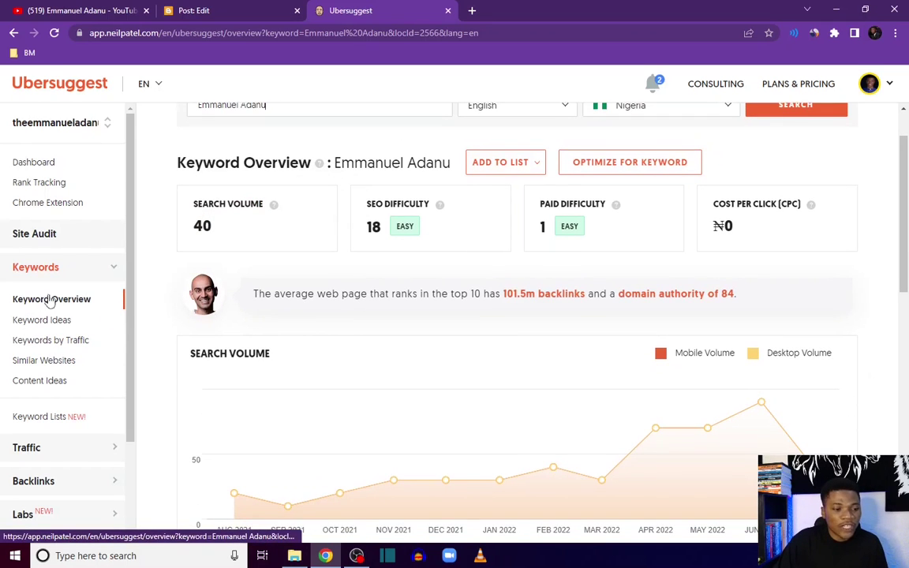
scroll(335, 142, up, 1)
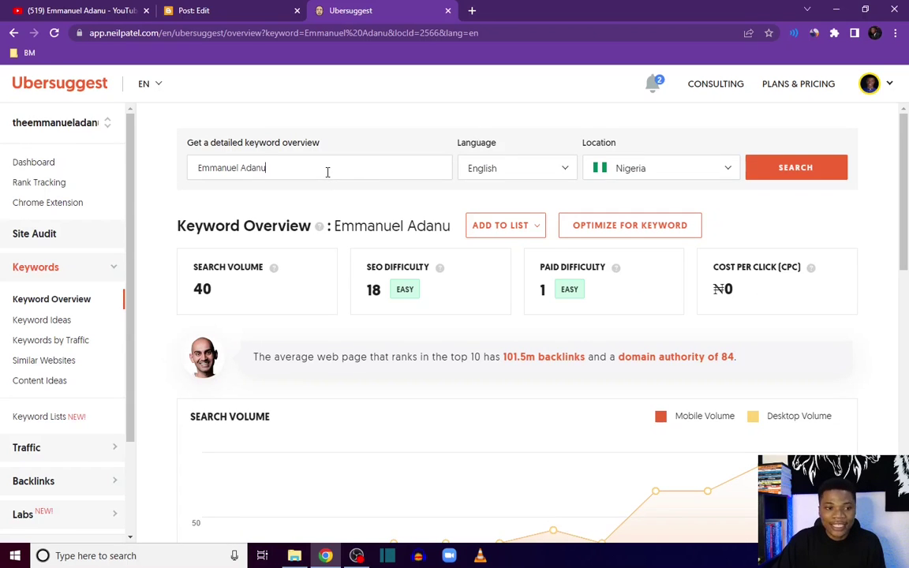
click(218, 10)
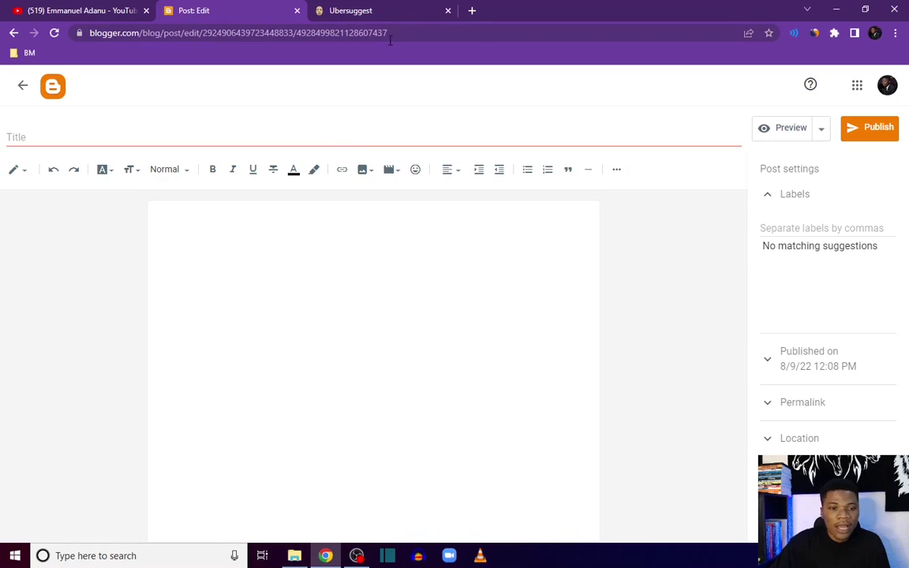
click(370, 11)
triple_click(297, 170)
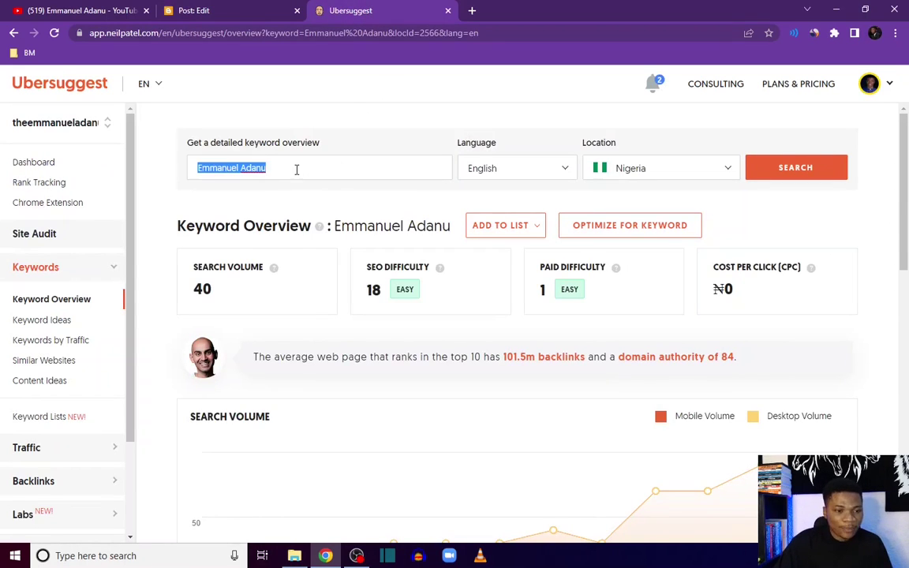
text(Search Engine Optimization)
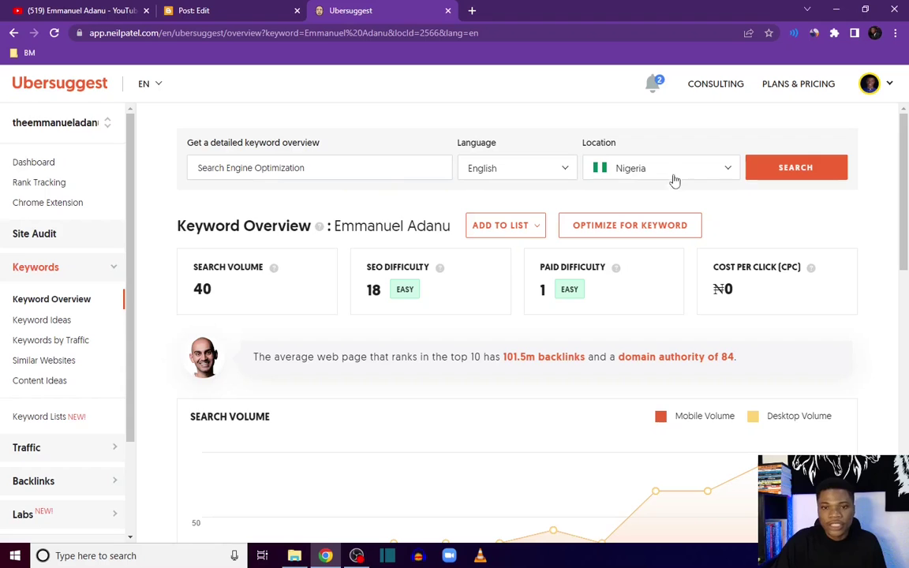
click(807, 171)
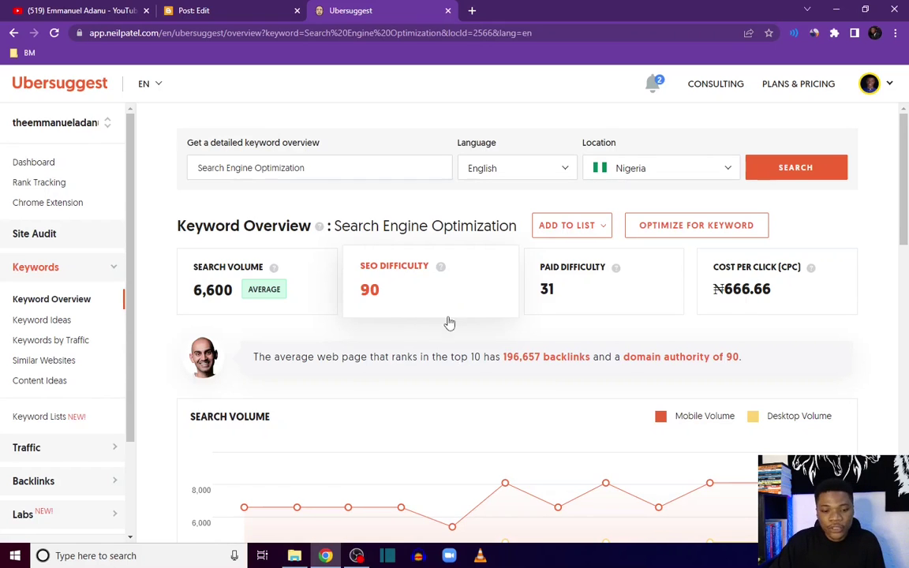
Step: Examine the search volume, SEO difficulty and monthly volume chart in the keyword's overview
scroll(449, 323, down, 1)
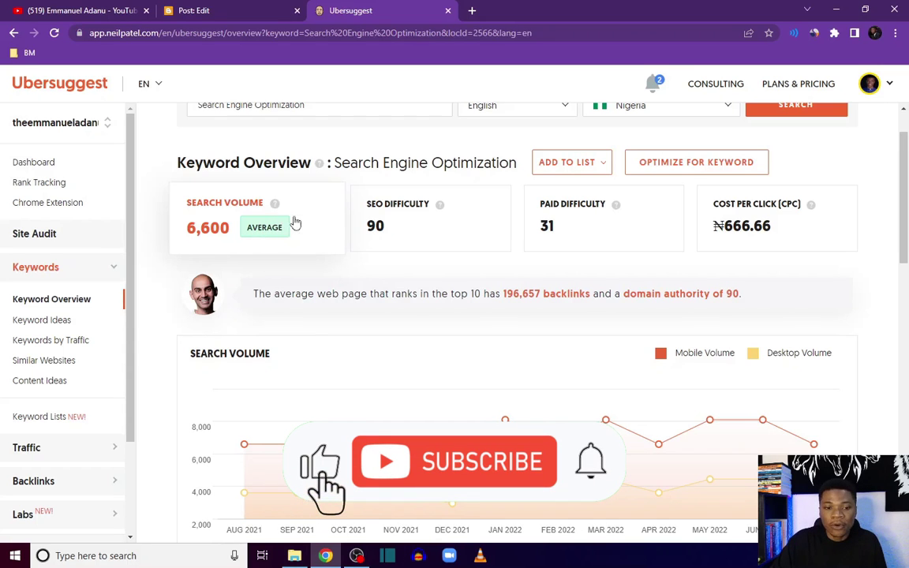
scroll(443, 229, down, 1)
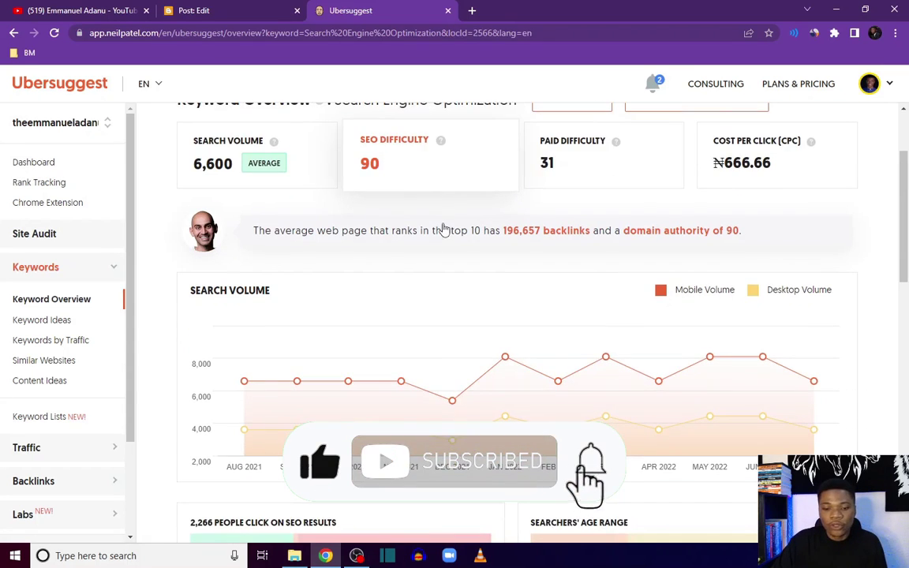
scroll(444, 244, down, 5)
scroll(462, 312, up, 6)
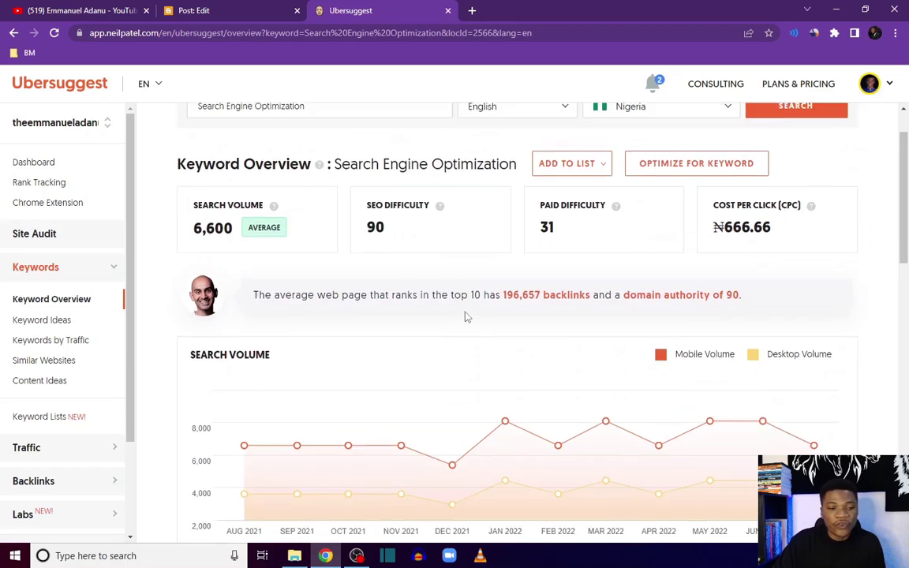
scroll(465, 316, up, 1)
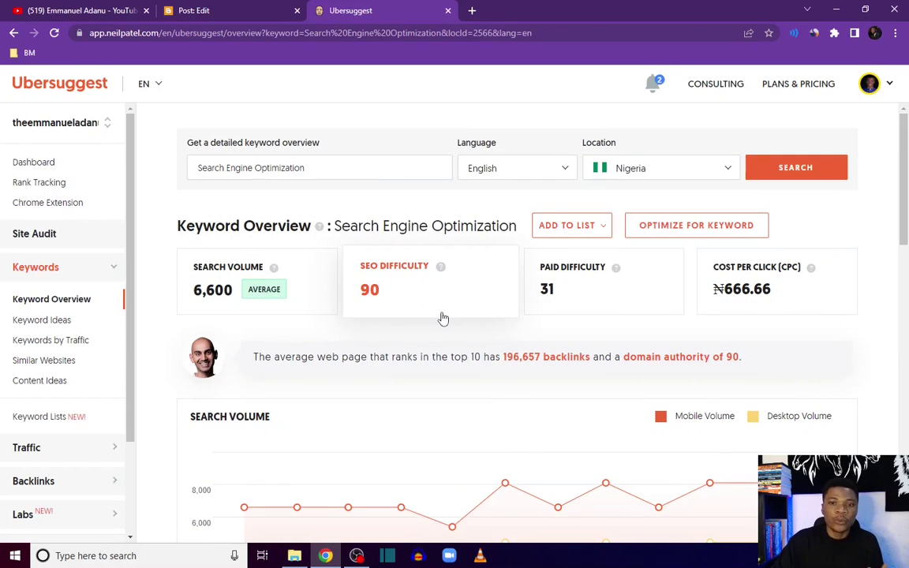
scroll(442, 318, down, 1)
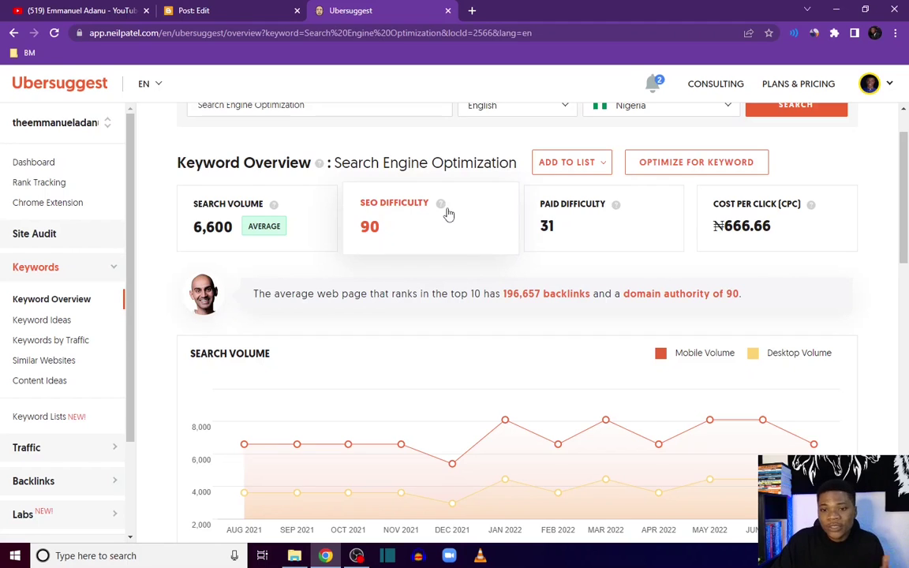
scroll(462, 237, down, 4)
scroll(467, 295, down, 2)
scroll(461, 276, up, 7)
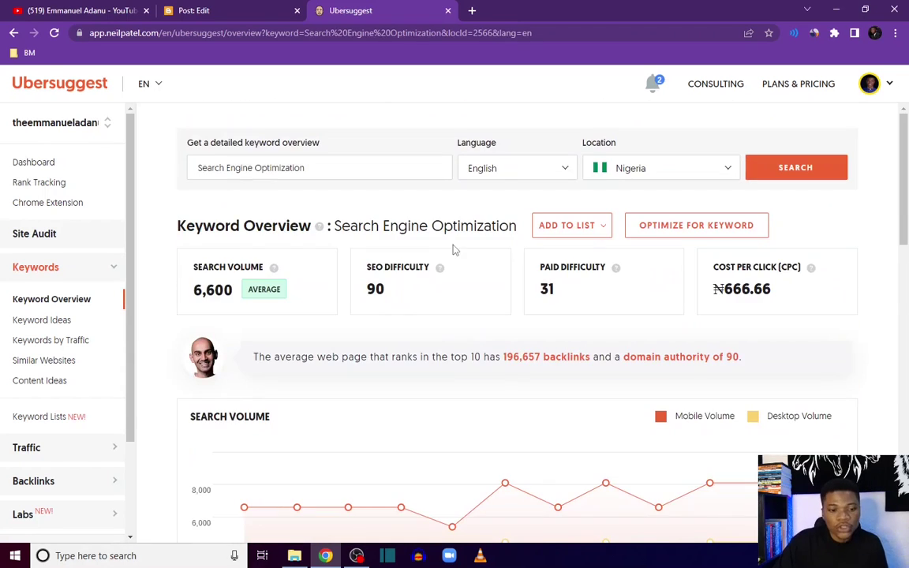
Step: Show the related keyword ideas and compare their volume and SEO difficulty with the main keyword's figures
scroll(451, 243, down, 8)
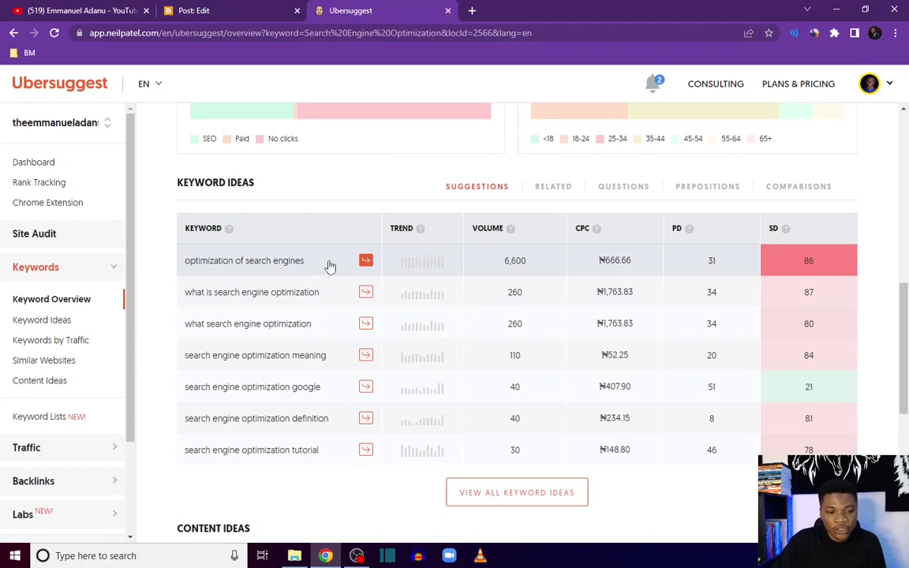
scroll(340, 281, up, 1)
scroll(349, 314, down, 1)
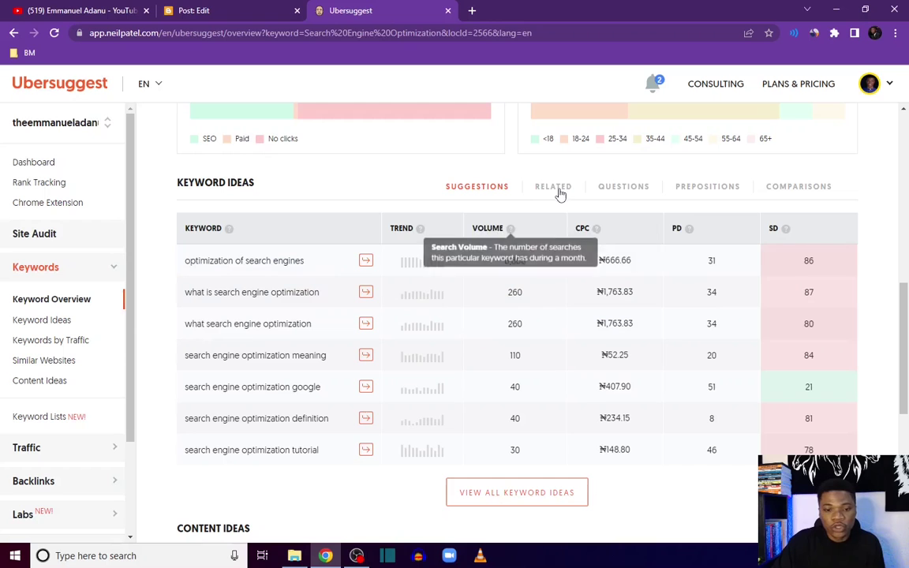
click(556, 188)
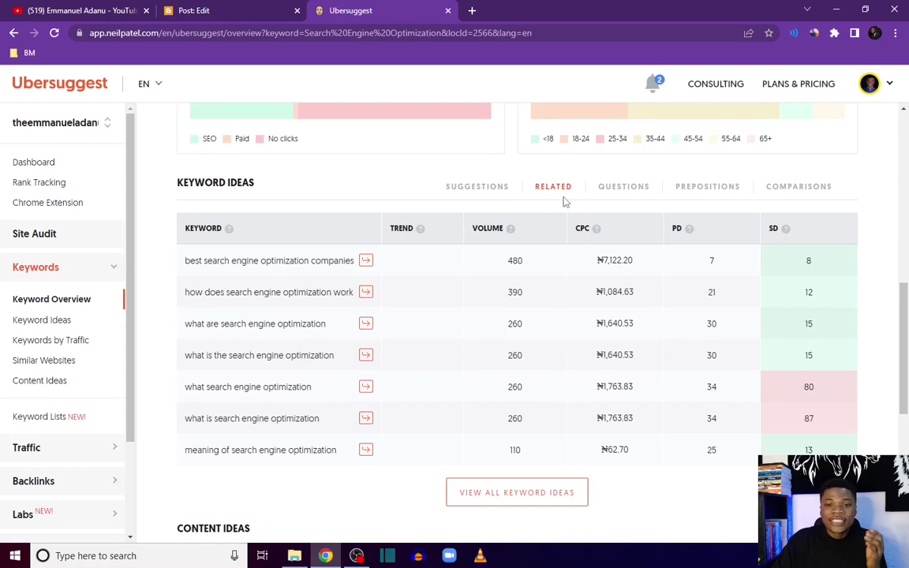
scroll(563, 202, up, 6)
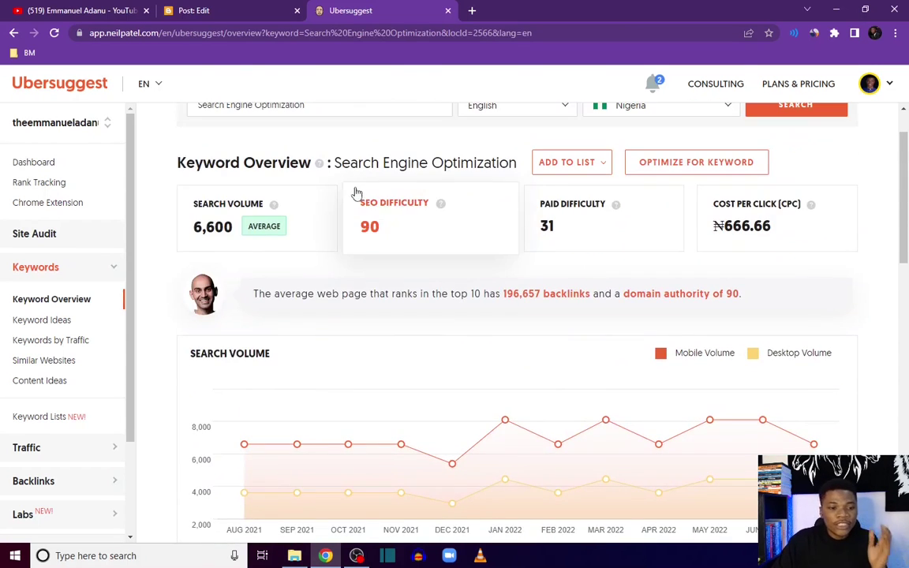
scroll(356, 189, up, 1)
scroll(387, 205, down, 3)
scroll(473, 236, up, 4)
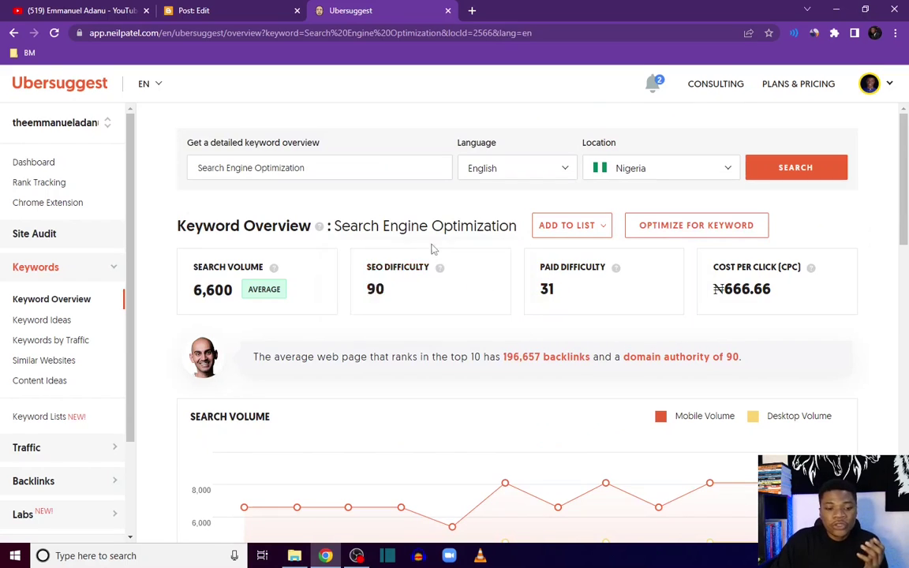
scroll(446, 292, down, 6)
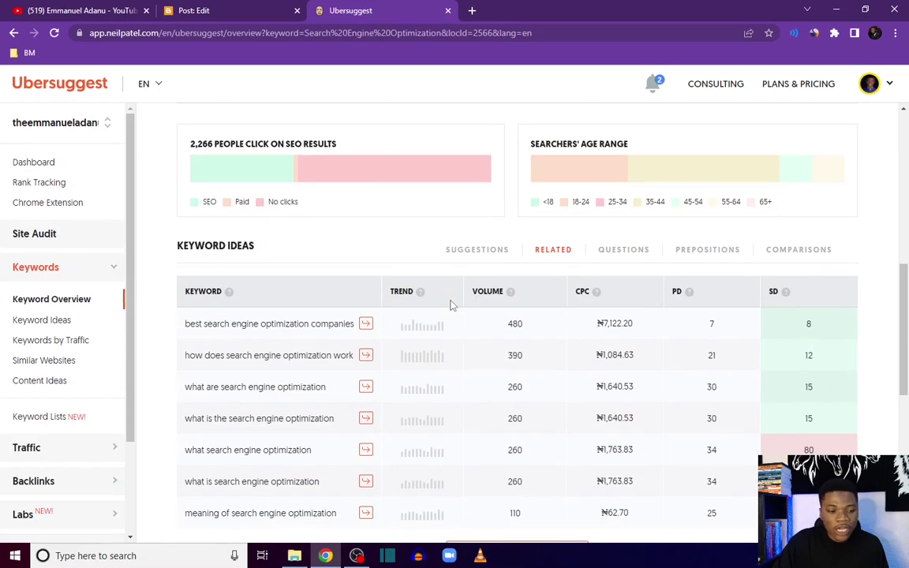
scroll(315, 371, down, 1)
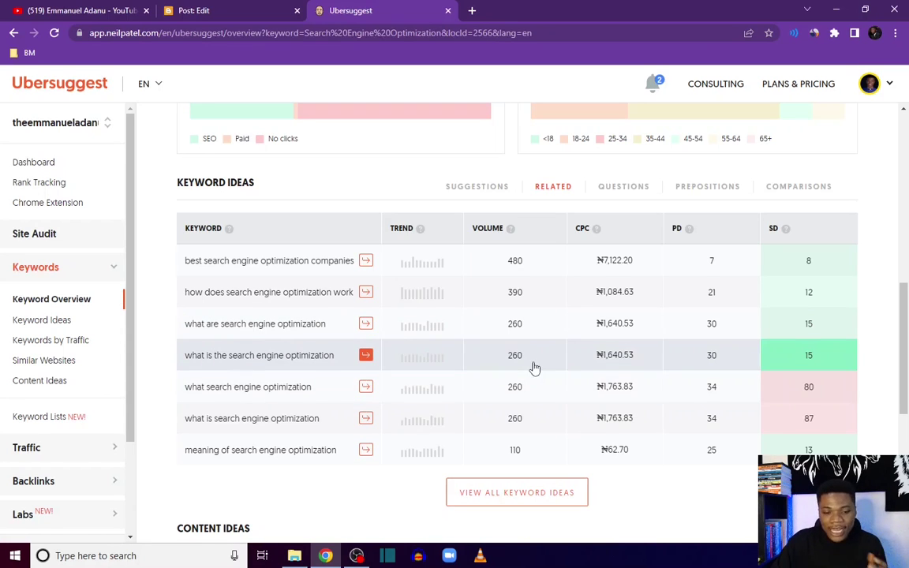
Step: Open the Google search results for the idea "how does search engine optimization work" and review the ranking pages' visits, links, domain authority and shares
click(367, 293)
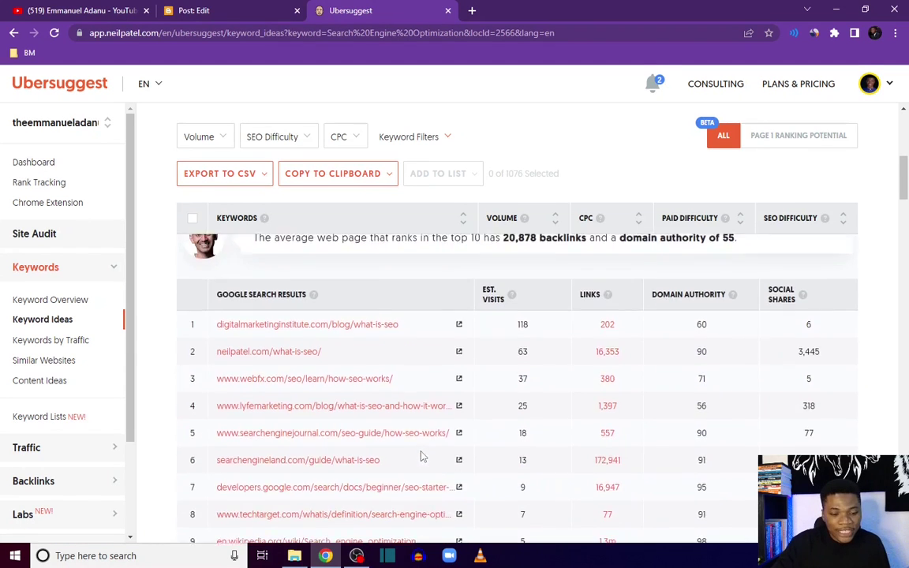
scroll(428, 458, down, 1)
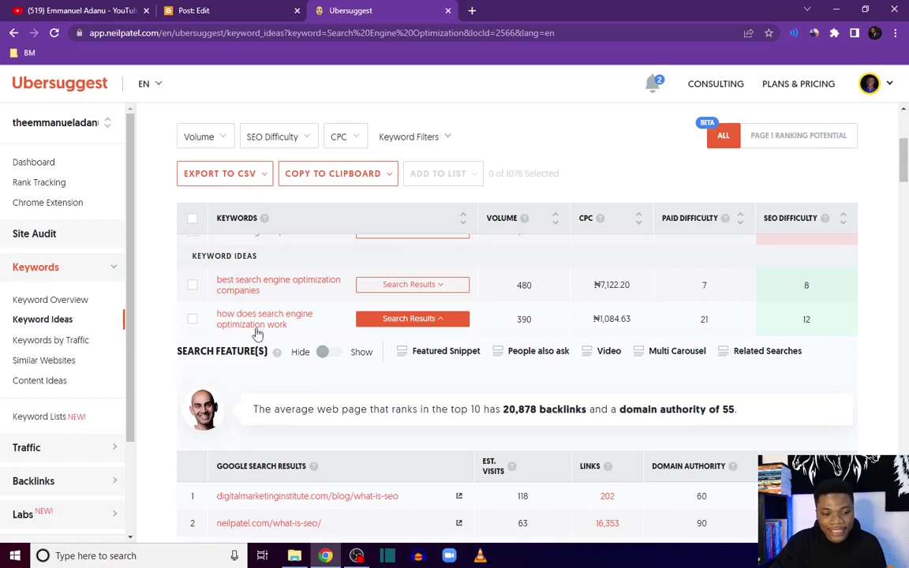
scroll(270, 436, down, 2)
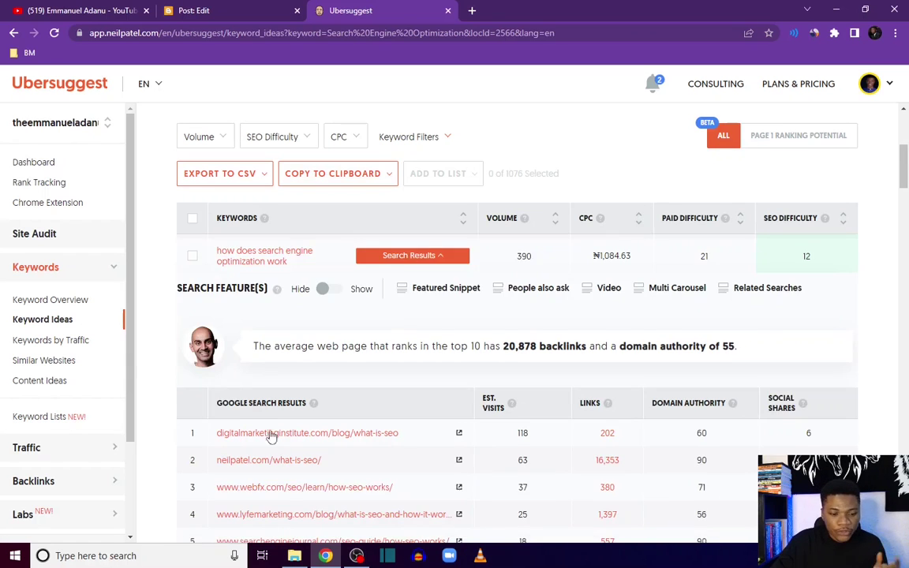
scroll(358, 431, up, 1)
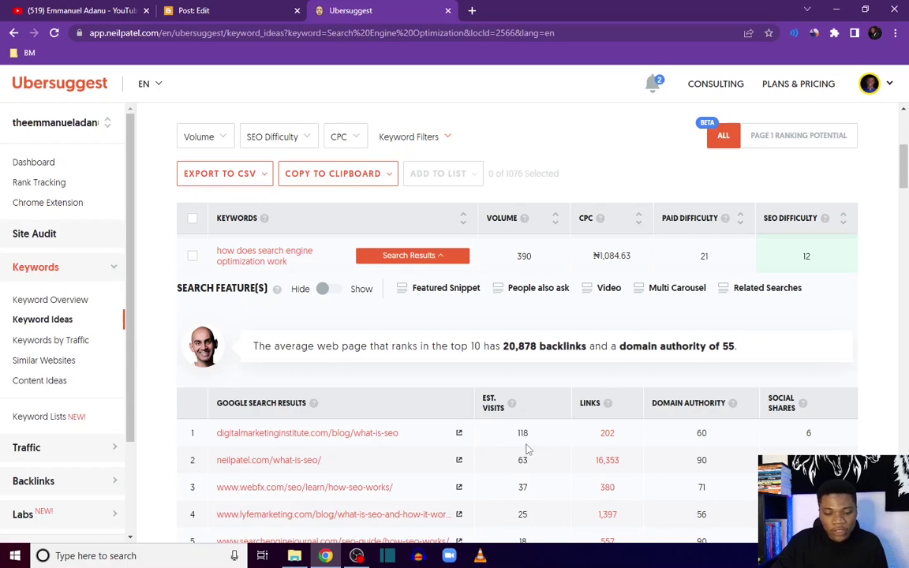
scroll(528, 449, down, 1)
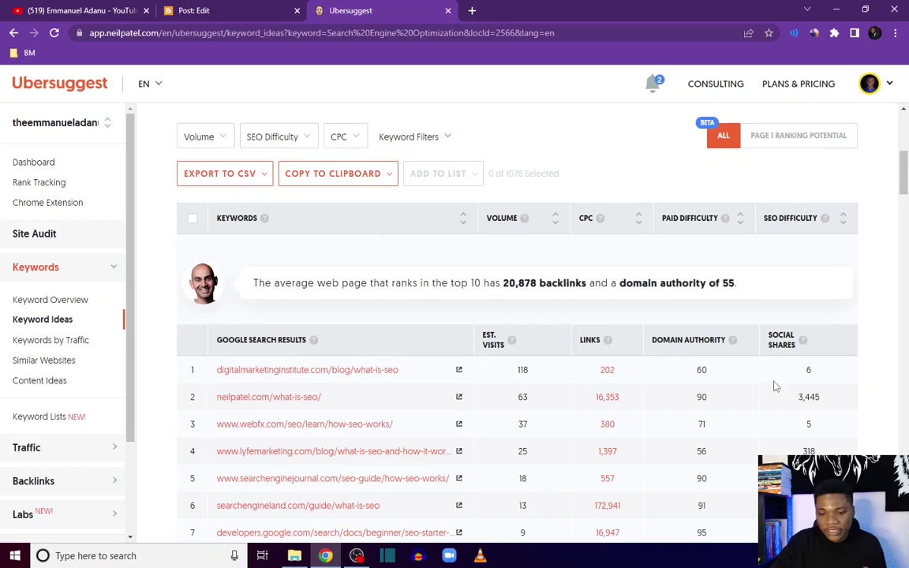
scroll(775, 386, up, 1)
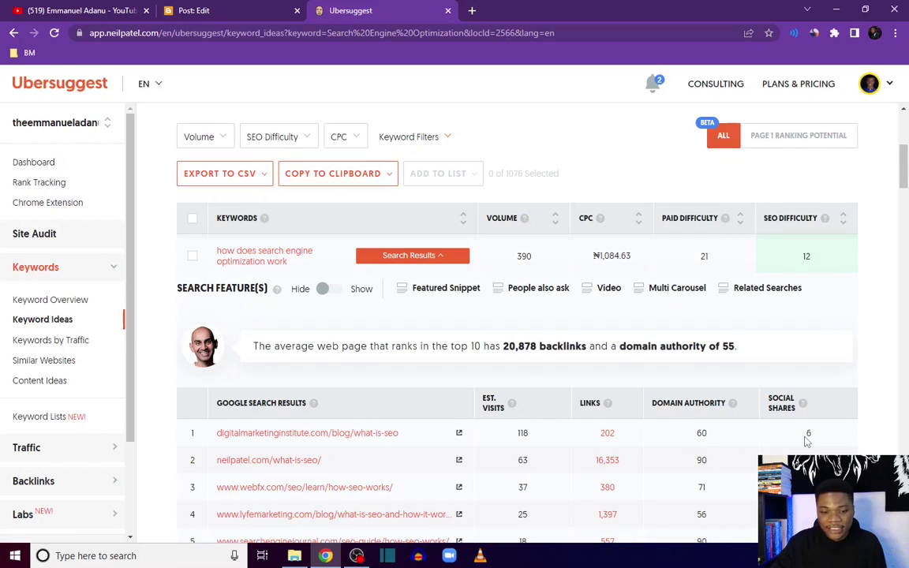
scroll(805, 433, up, 2)
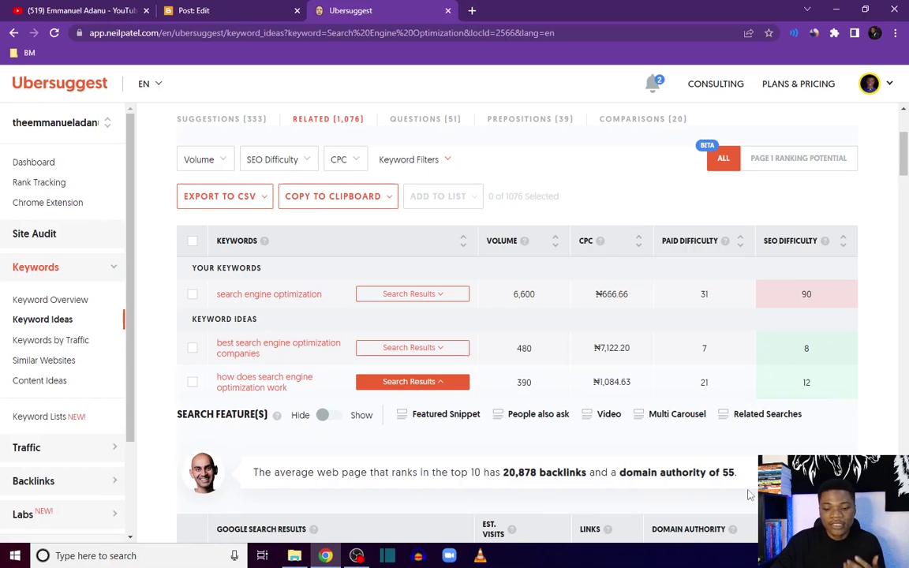
Step: Select the keyword idea "how does search engine optimization work" and copy it to the clipboard
scroll(730, 491, down, 1)
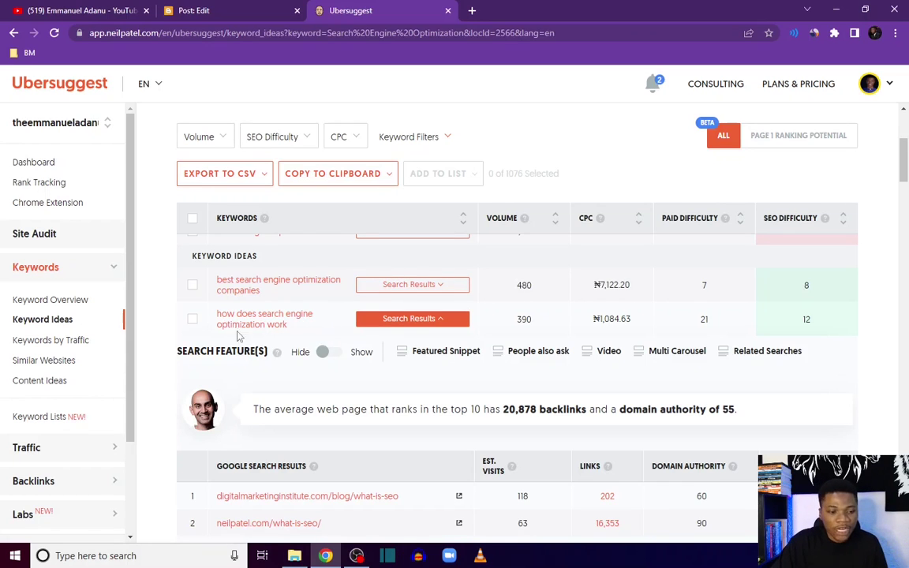
click(192, 319)
scroll(261, 260, up, 1)
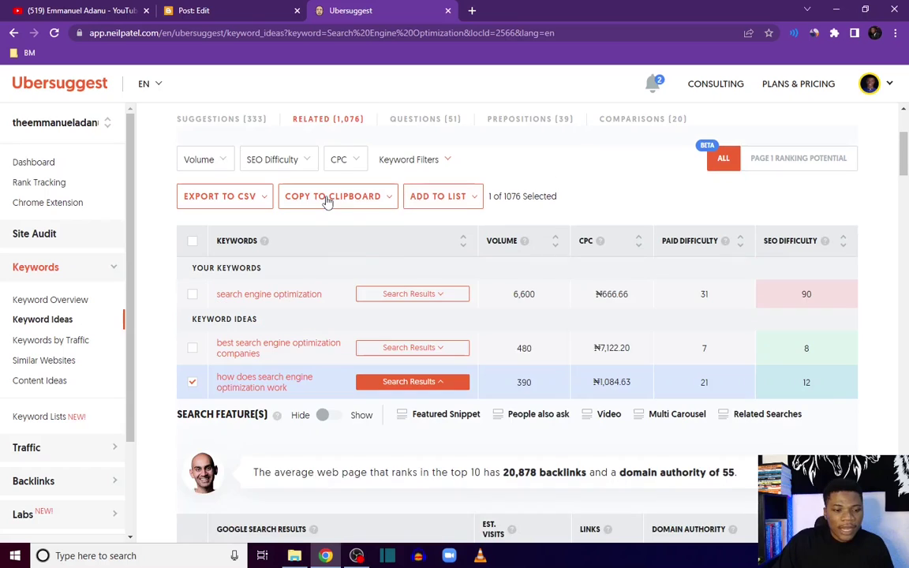
click(332, 200)
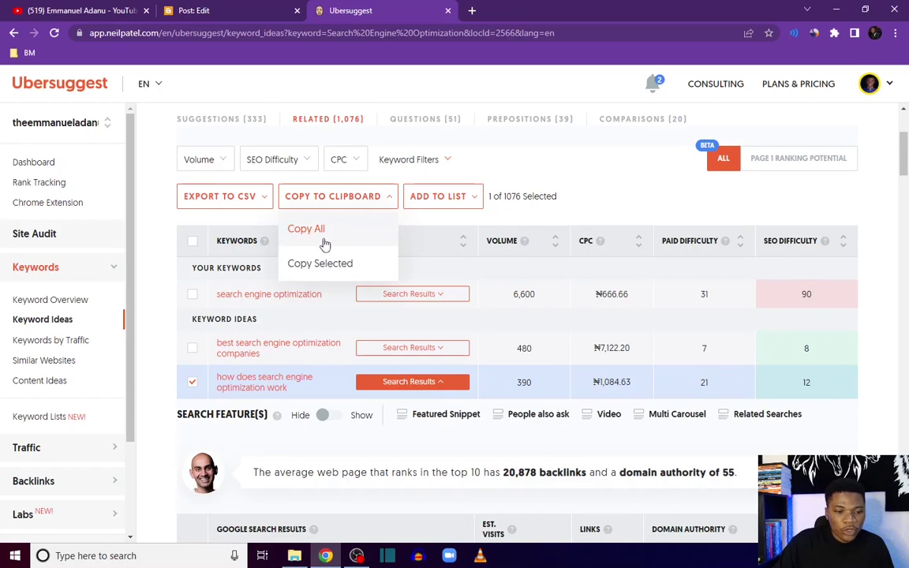
click(323, 239)
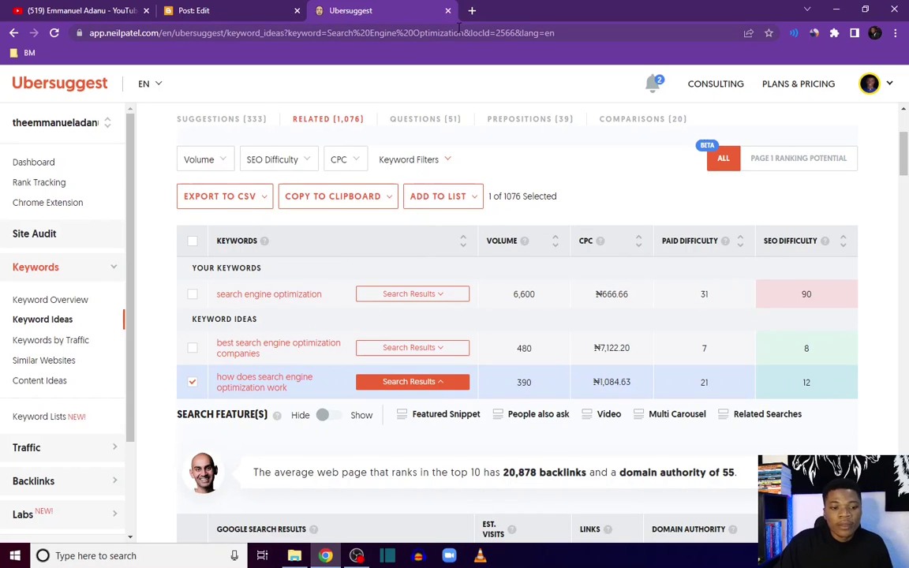
Step: Create a blank Google Docs document and enter the line "Title: how does search engine optimization work"
click(246, 12)
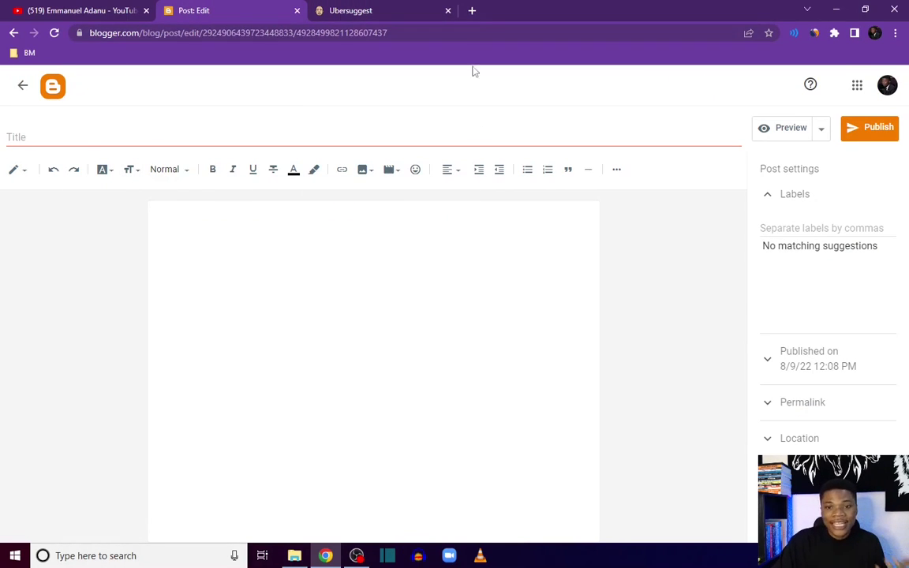
click(472, 11)
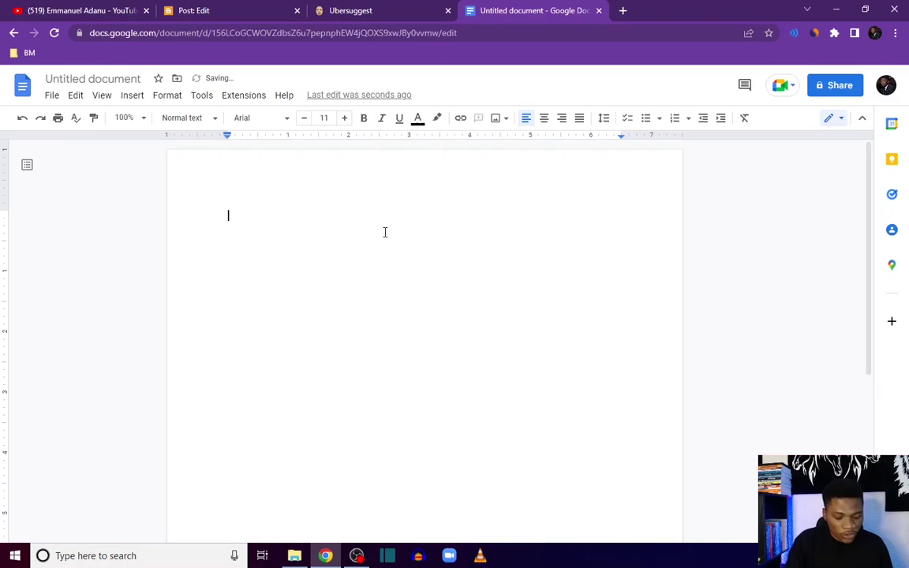
text(Title: how does search engine optimization work)
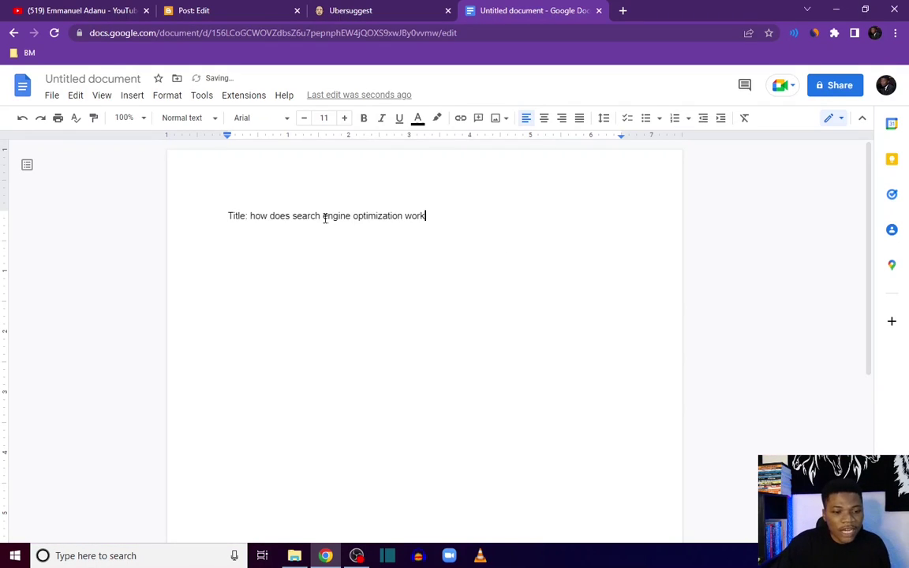
Step: Move the keyword phrase after "Title:" down to its own line, leaving the "Title:" label alone above it
click(249, 216)
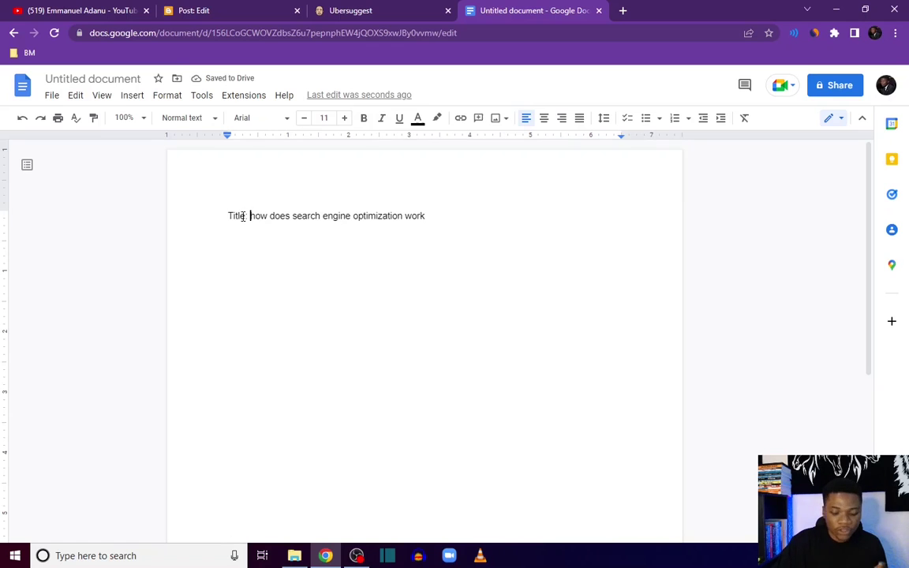
key(Return)
key(Return)
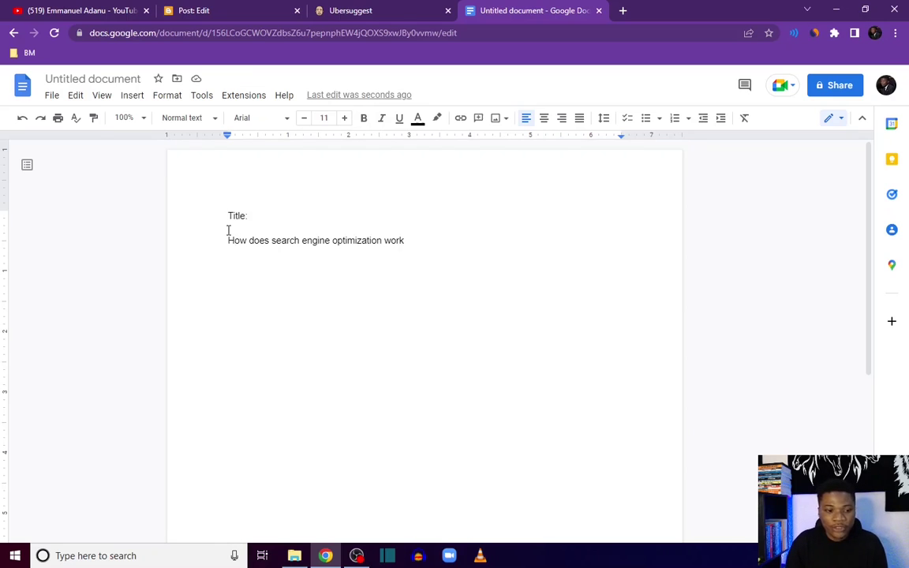
Step: Capitalize each word of the title phrase and append ": A Beginners Guide to SEO" to it
key(Right)
key(Right)
key(Right)
key(Delete)
text(D)
key(Right)
key(Right)
key(Right)
key(Right)
key(Delete)
text(S)
key(Right)
key(Right)
key(Right)
key(Right)
key(Right)
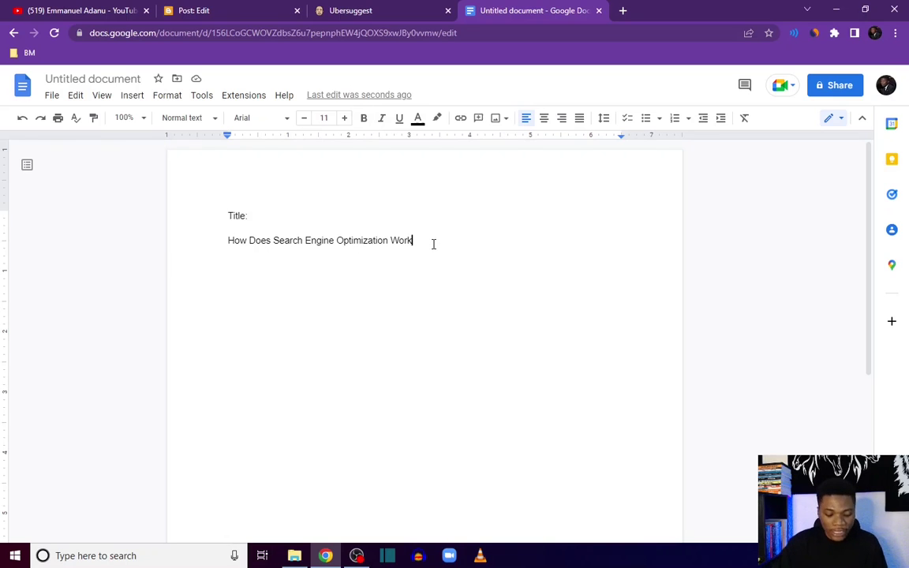
text(: A Beginners Gui)
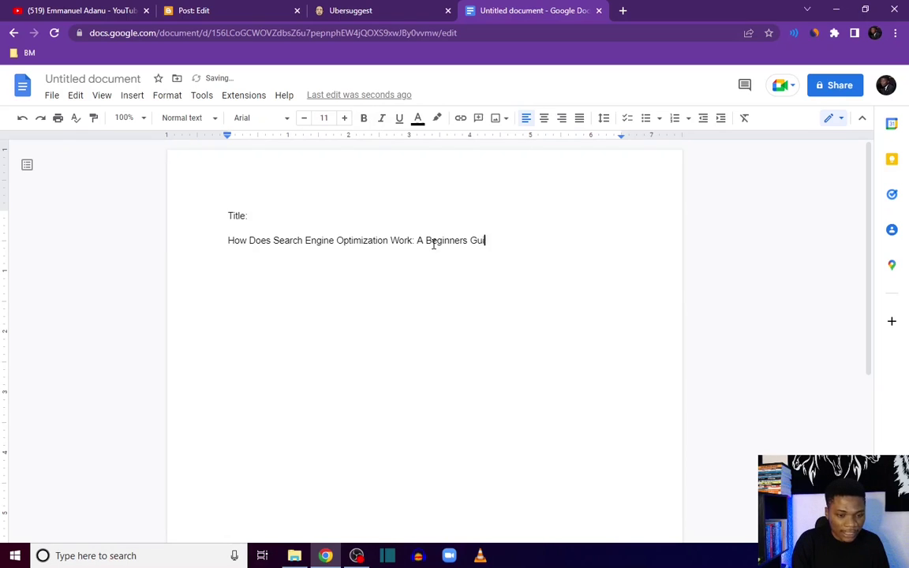
text(de to SEO)
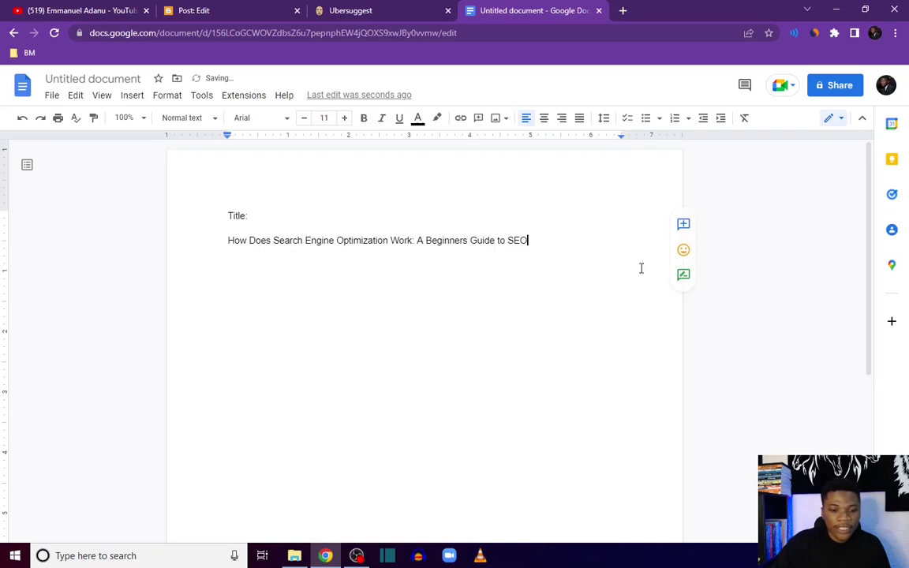
Step: Copy only the phrase "How Does Search Engine Optimization Work" from the title line
drag(528, 240, 413, 242)
click(230, 240)
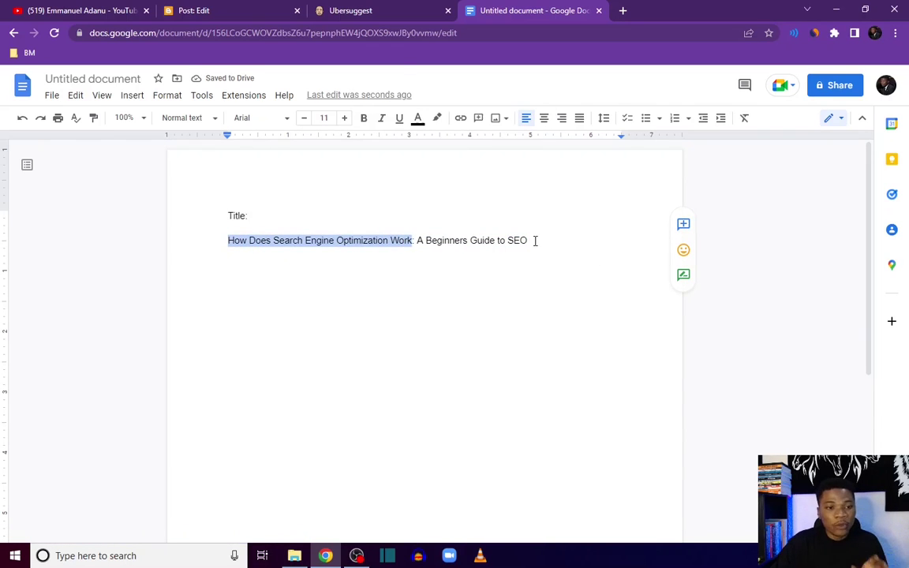
double_click(402, 240)
drag(229, 241, 408, 245)
key(ctrl+c)
Step: Switch to Ubersuggest, look up the keyword overview for "How Does Search Engine Optimization Work" and review its difficulty, keyword ideas and content ideas
key(ctrl+Page_Up)
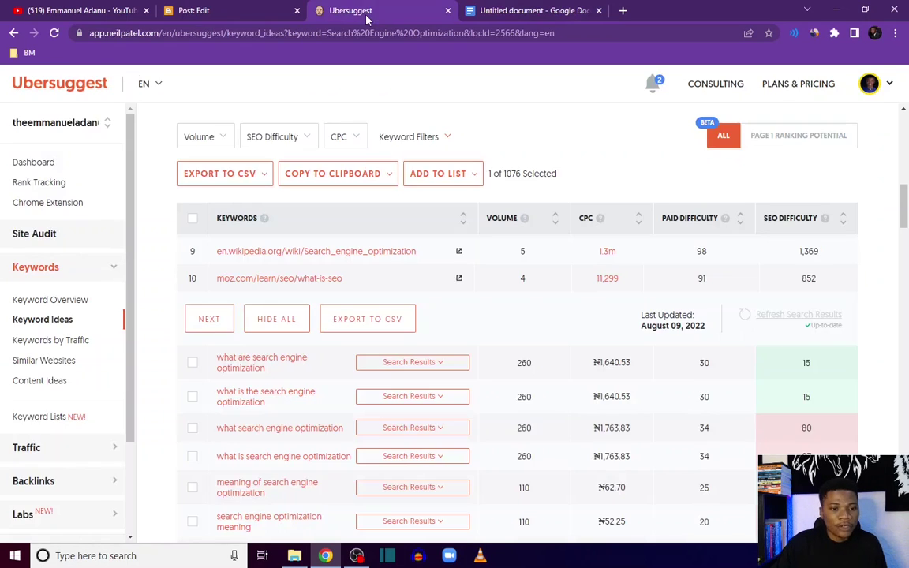
click(27, 302)
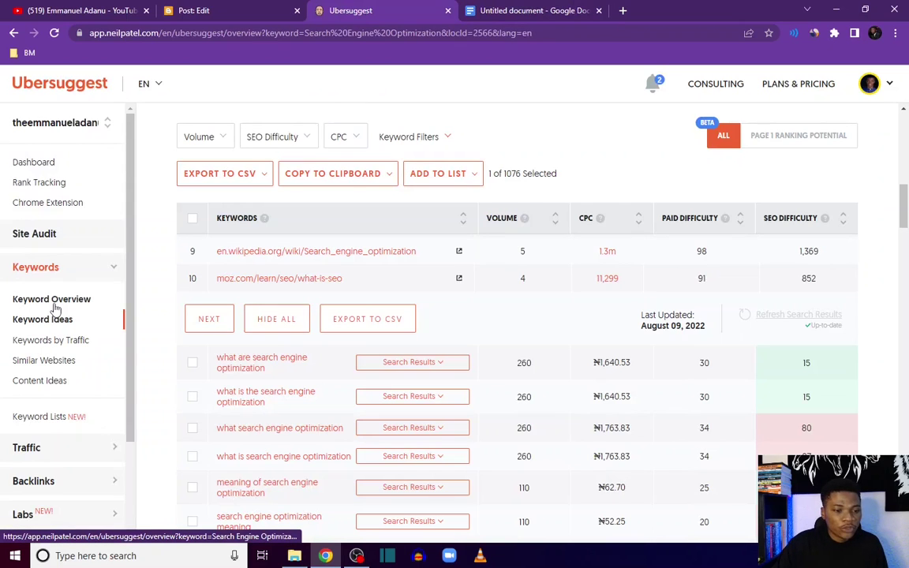
key(BackSpace)
key(ctrl+v)
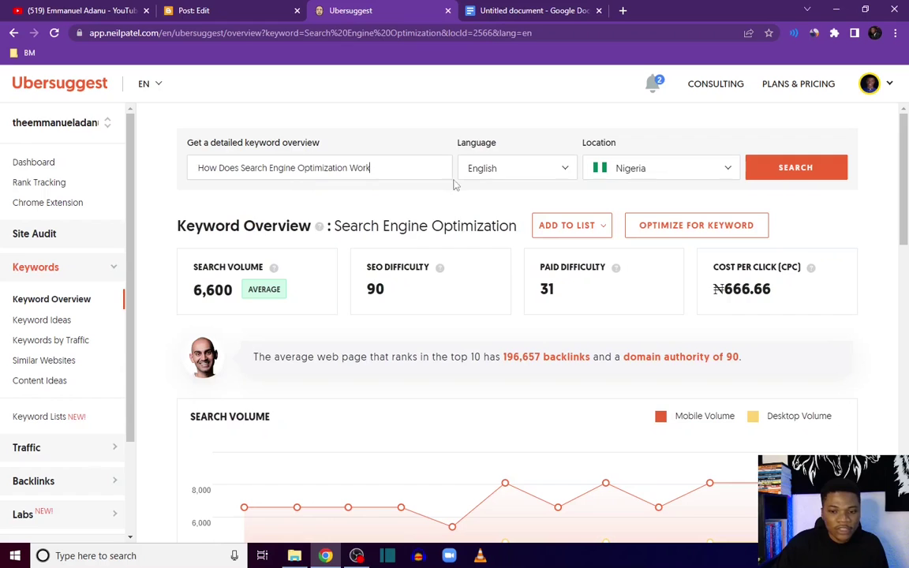
click(785, 177)
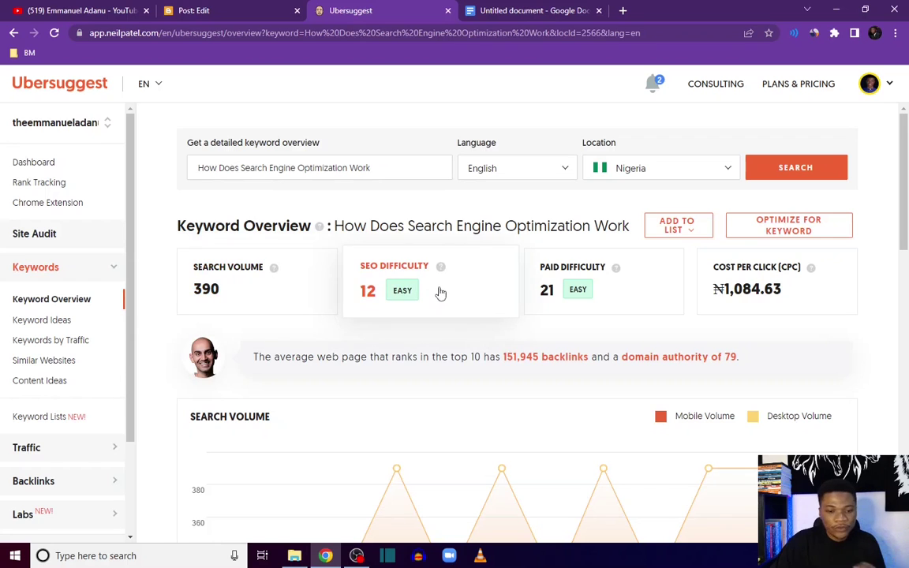
scroll(546, 341, down, 3)
scroll(546, 341, down, 12)
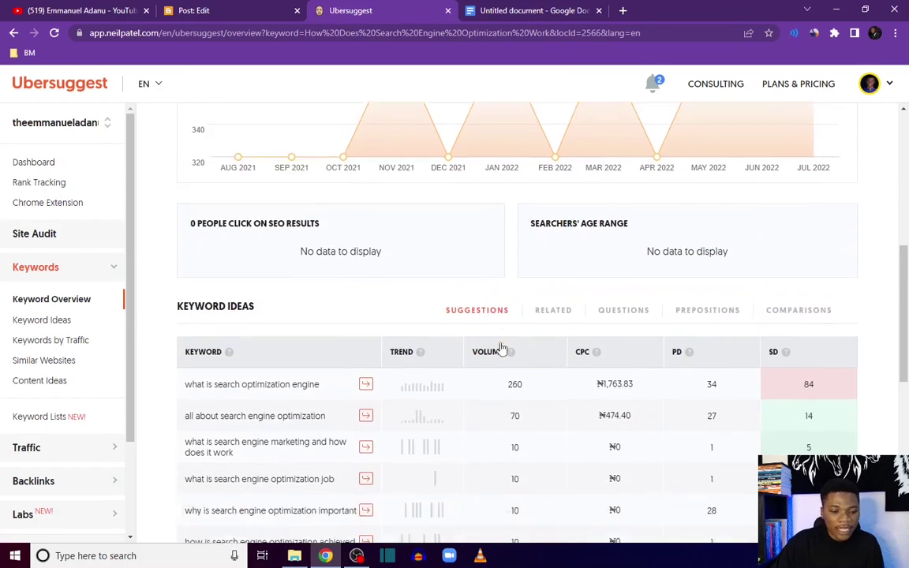
scroll(481, 343, down, 6)
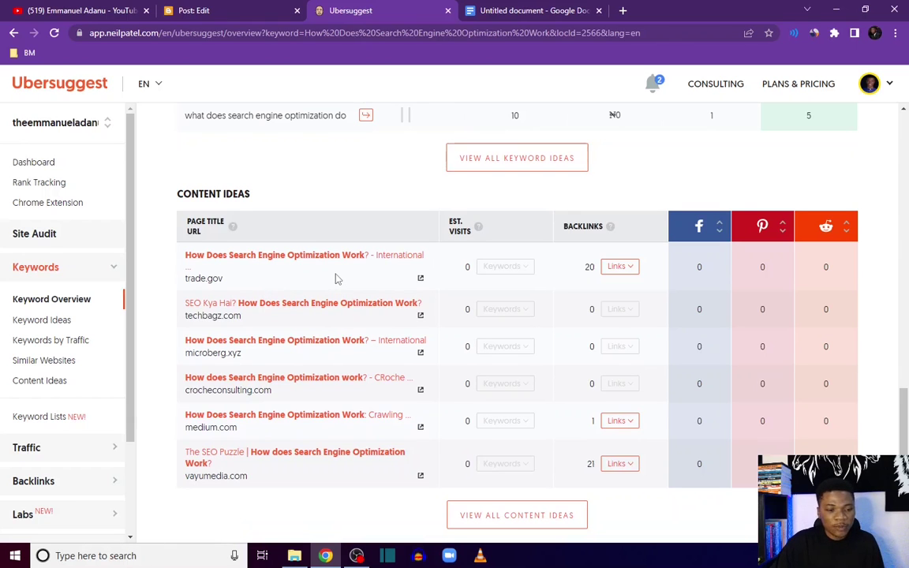
scroll(307, 260, down, 1)
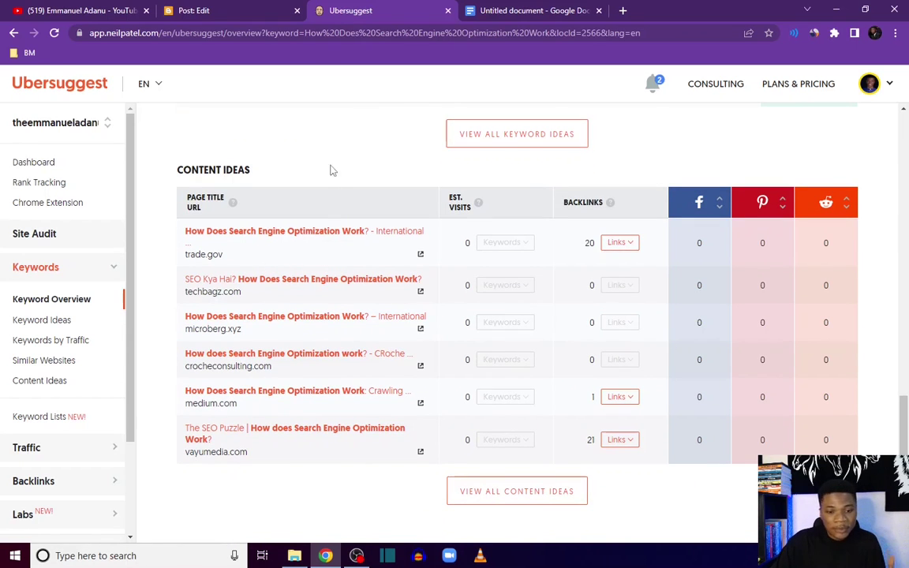
scroll(371, 339, up, 7)
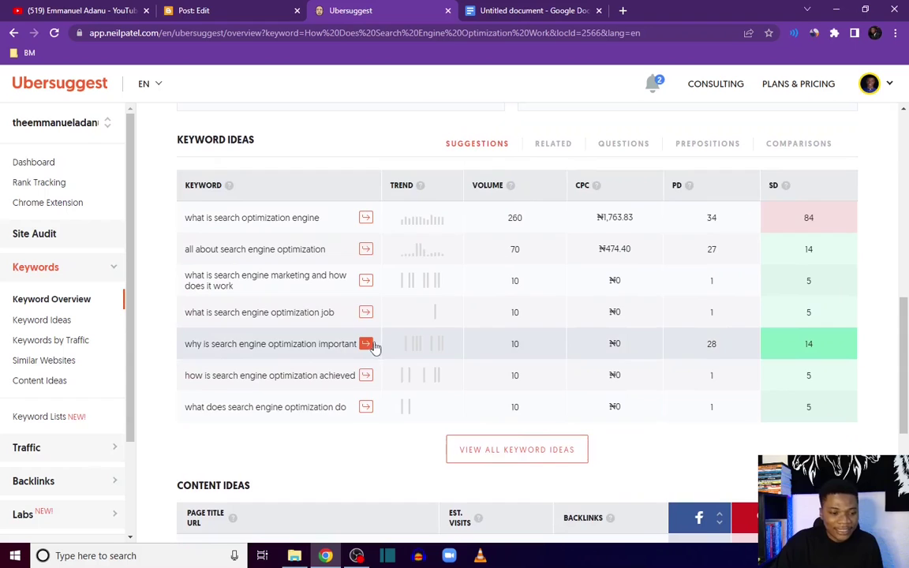
scroll(355, 253, up, 10)
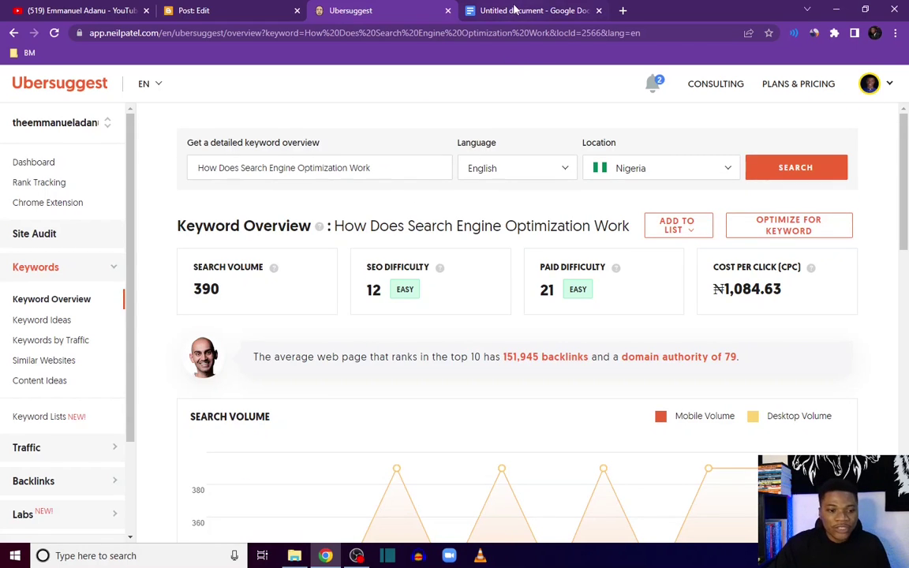
Step: Return to the Google Docs document and add an empty line below the full title
click(477, 12)
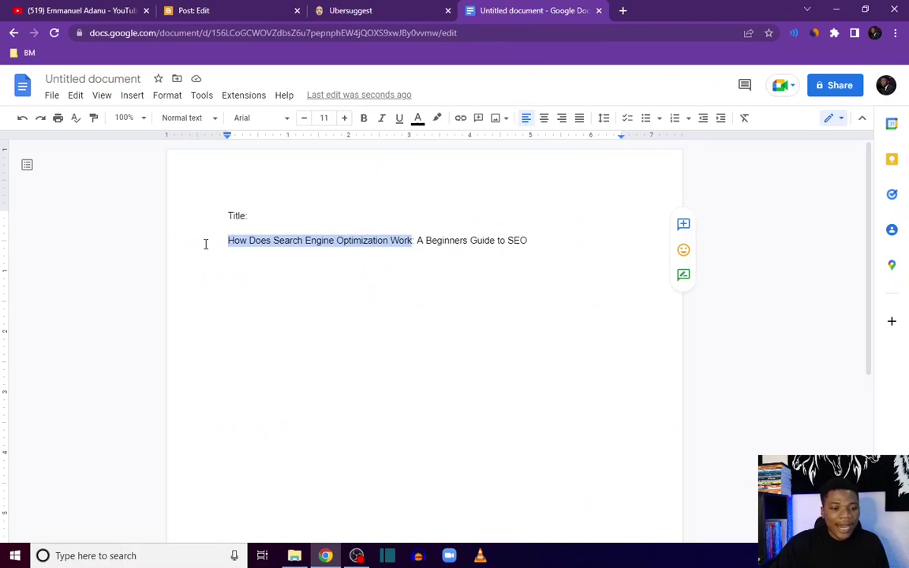
key(Left)
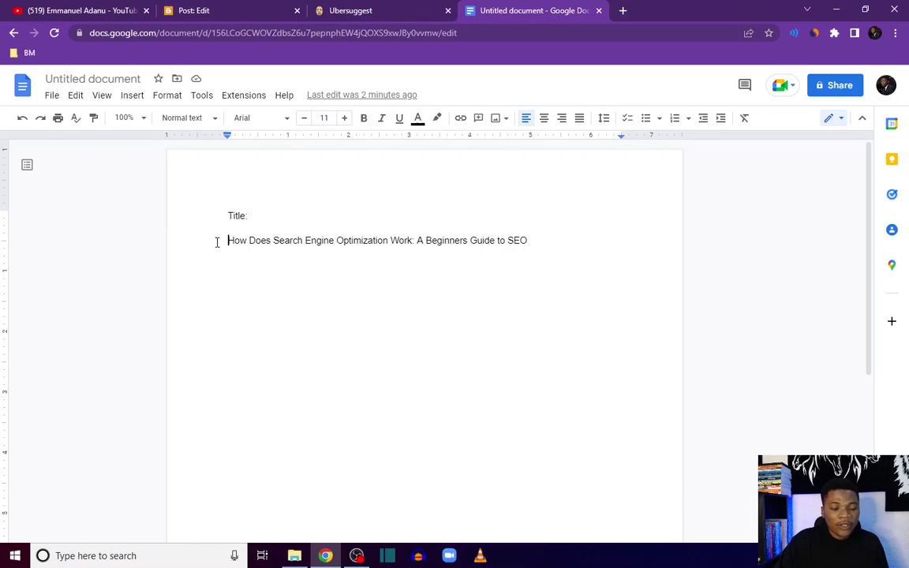
click(539, 235)
key(shift+Left)
key(BackSpace)
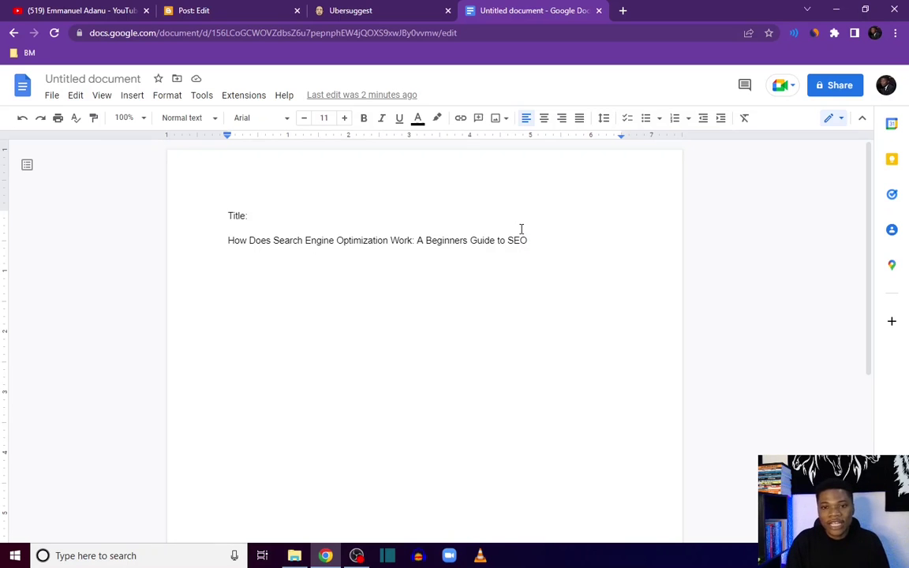
key(Return)
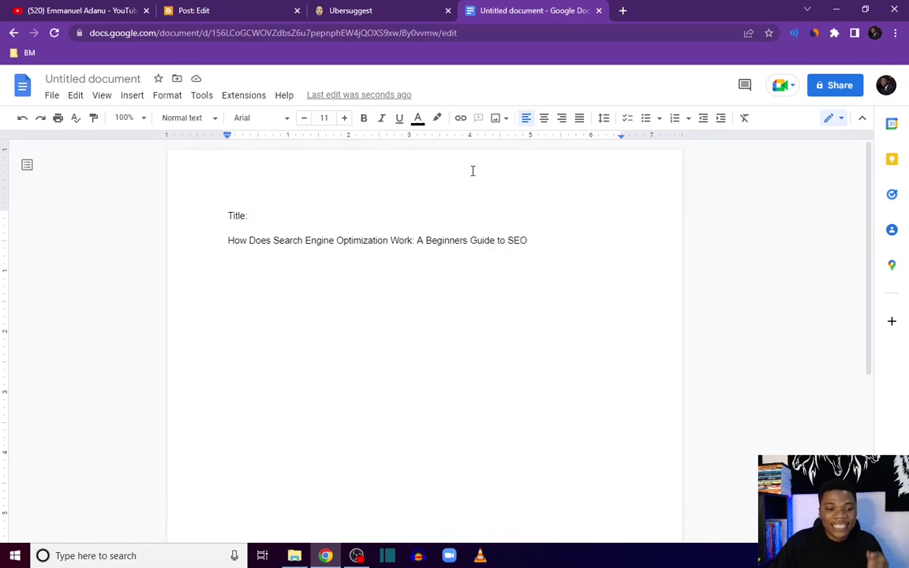
drag(223, 239, 413, 239)
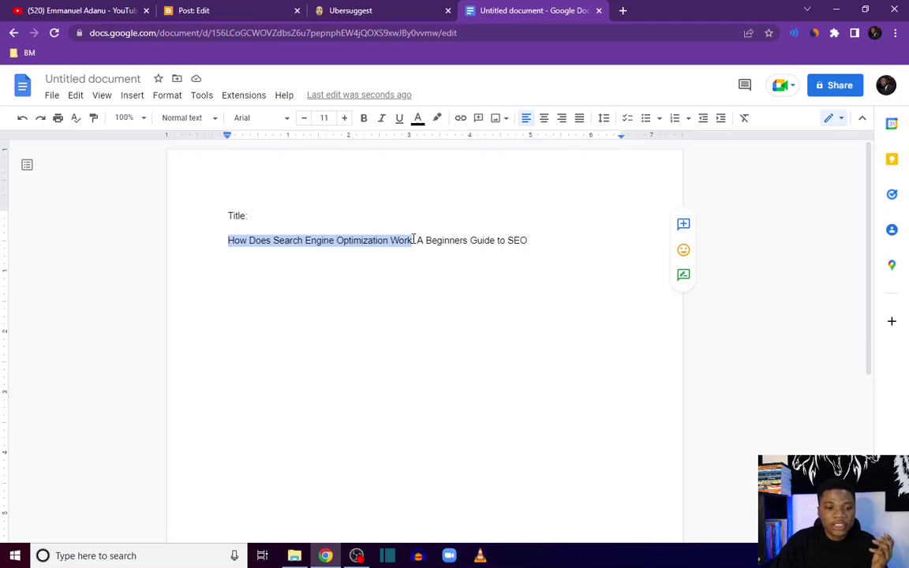
click(425, 273)
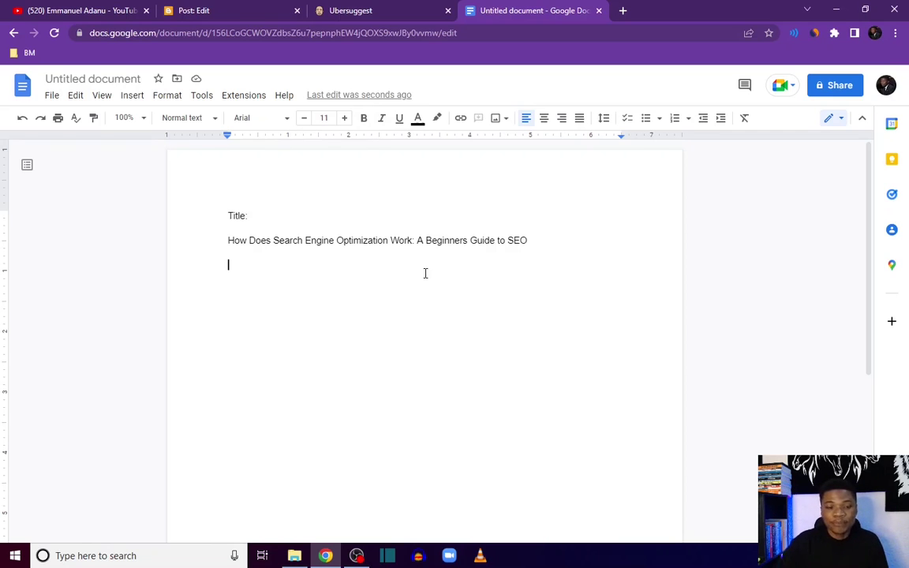
drag(273, 270, 382, 260)
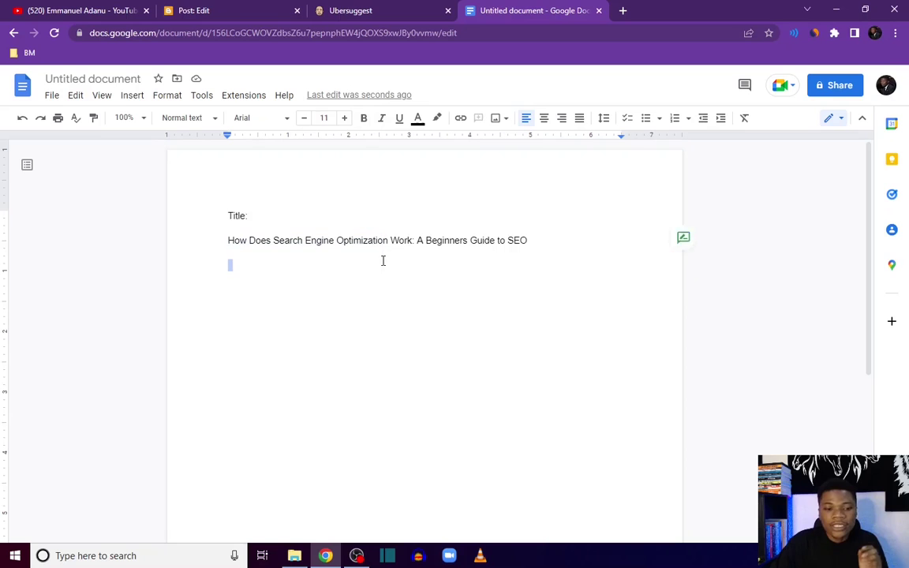
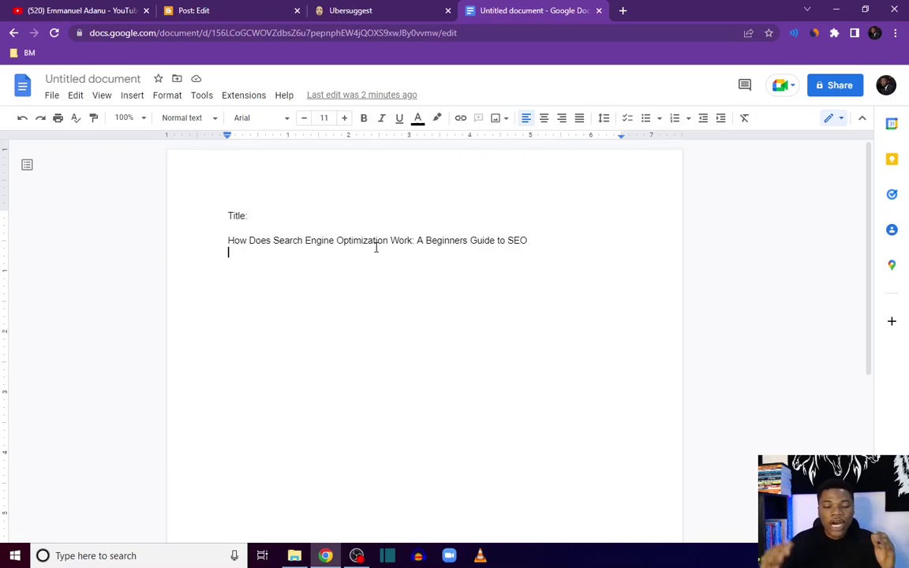
Step: Open the AnswerThePublic website, answerthepublic.com, in a new browser tab
click(623, 11)
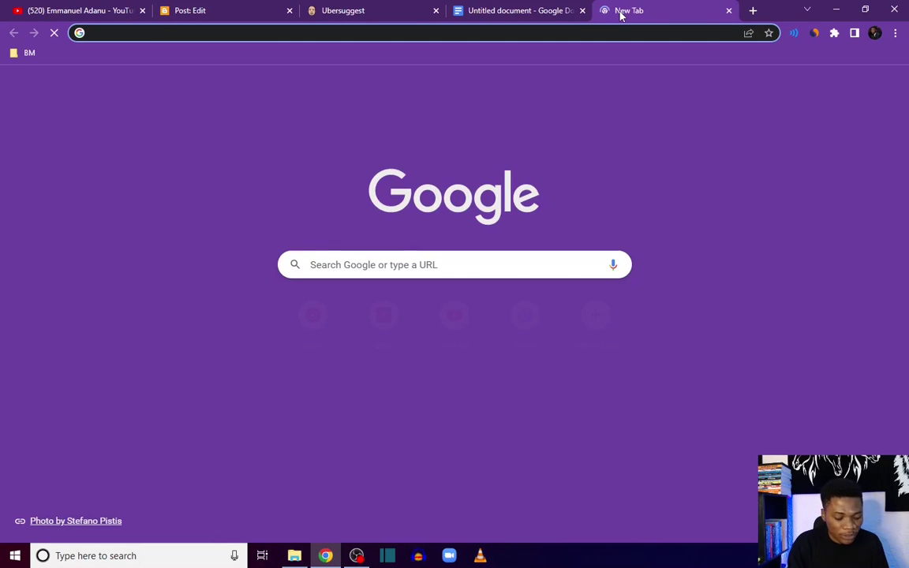
text(answer)
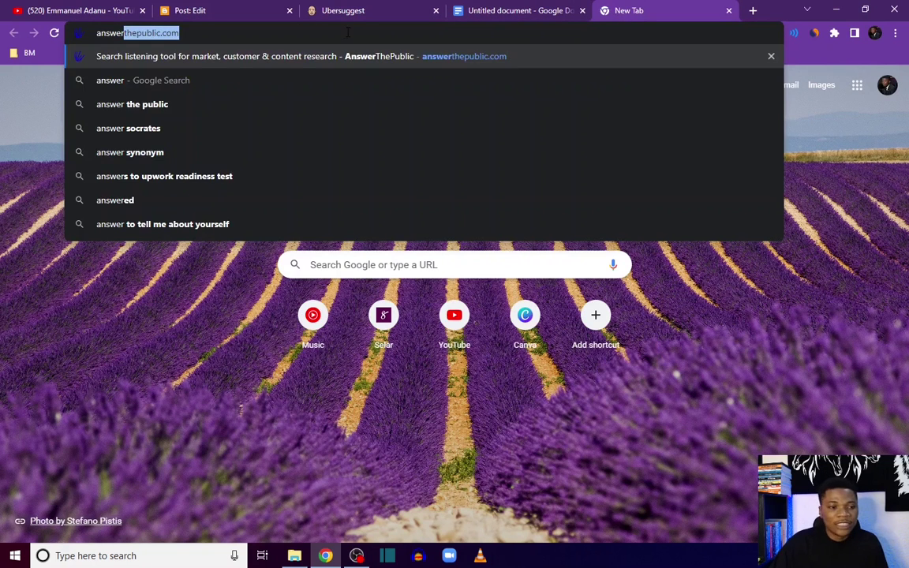
key(Right)
key(Return)
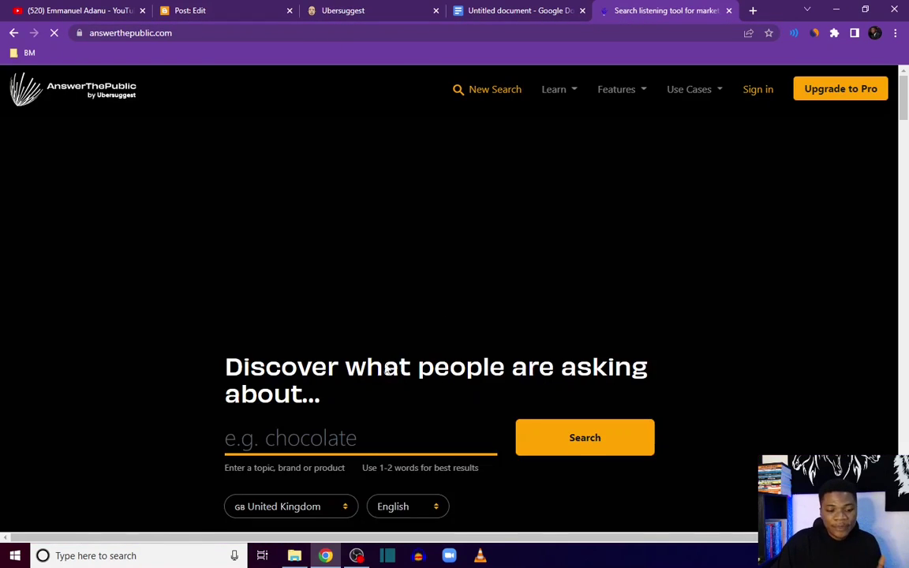
Step: Search AnswerThePublic for "Search Engine Optimization" with the country set to Nigeria, and view the report's questions visualisation
scroll(387, 370, down, 3)
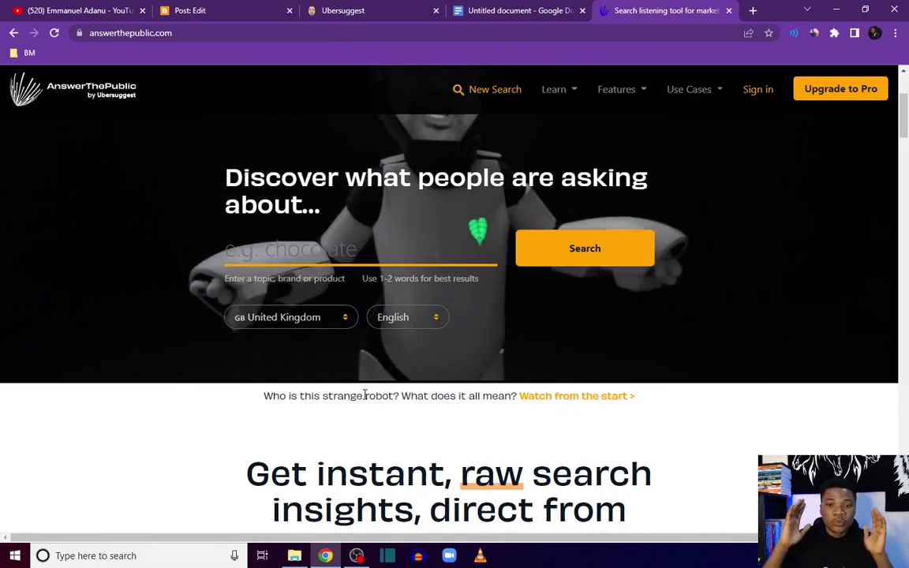
scroll(387, 398, up, 2)
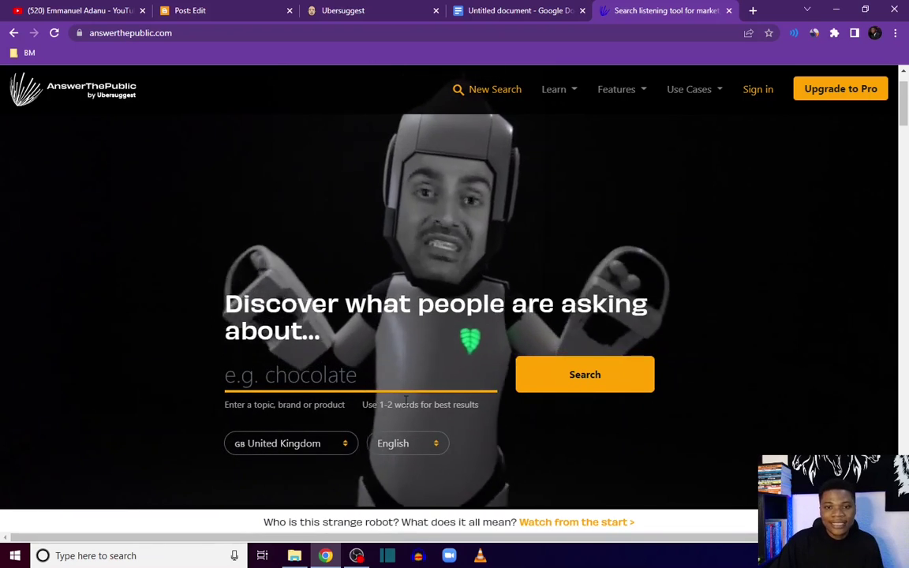
click(339, 376)
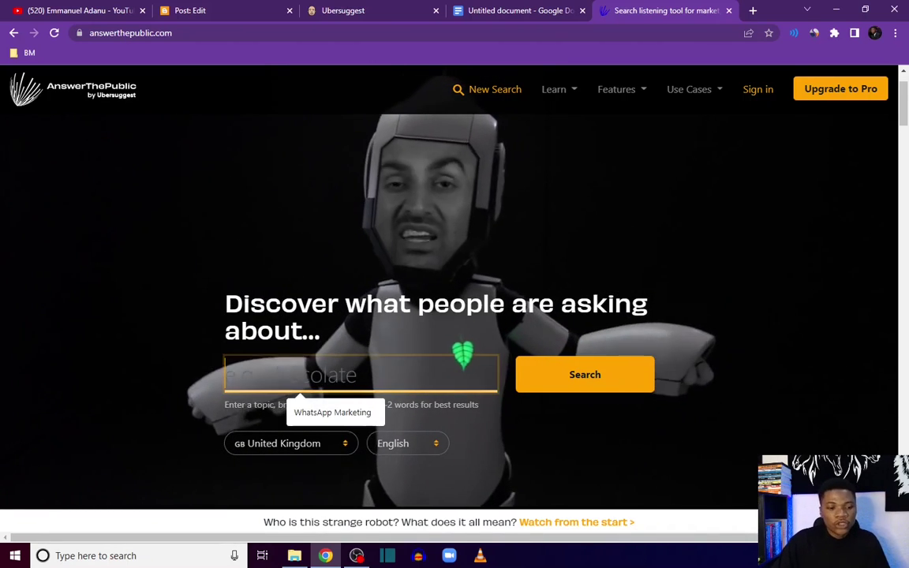
text(Search)
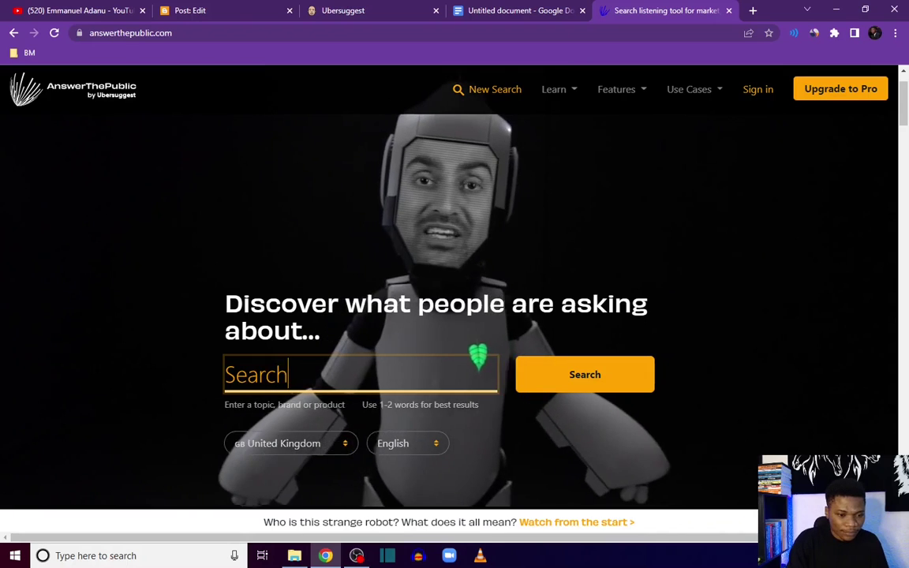
text( Engine Op)
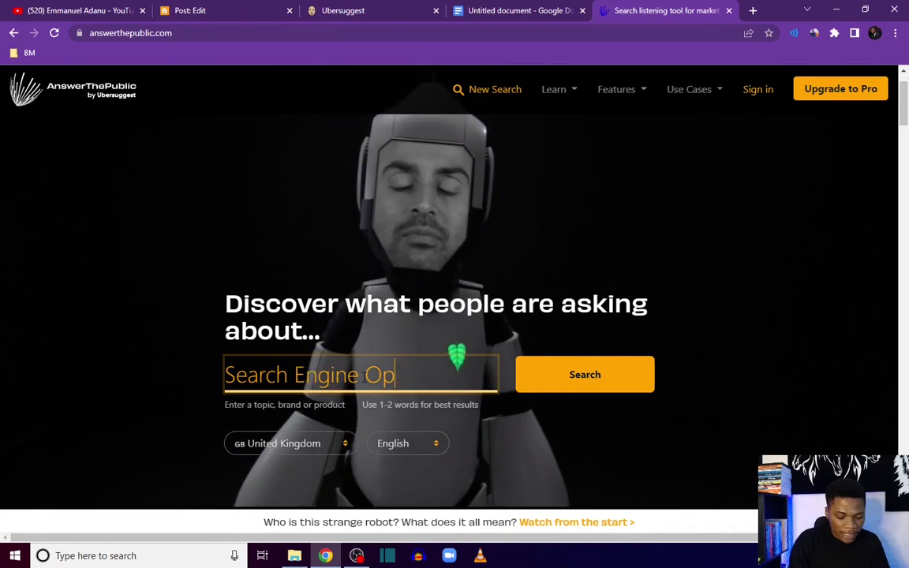
text(timization)
click(314, 446)
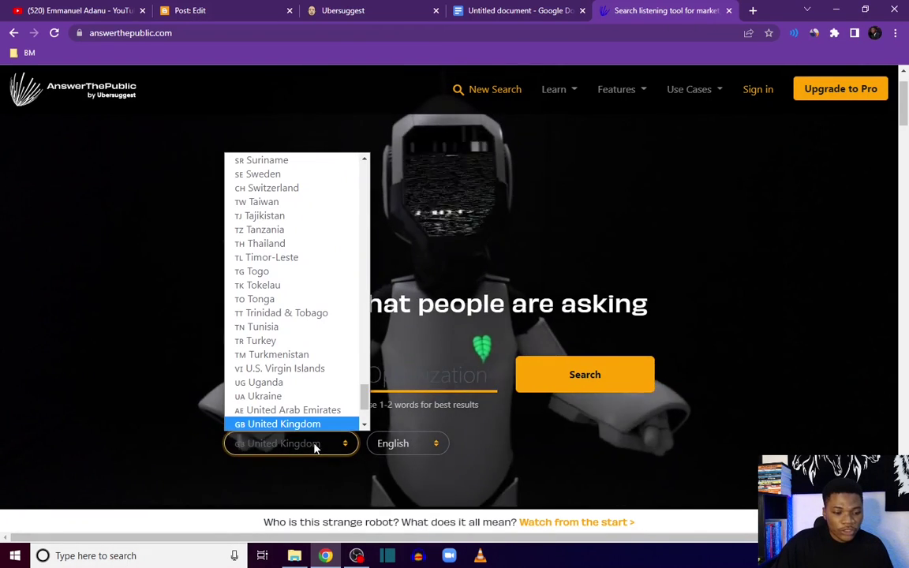
text(nigeria)
key(Return)
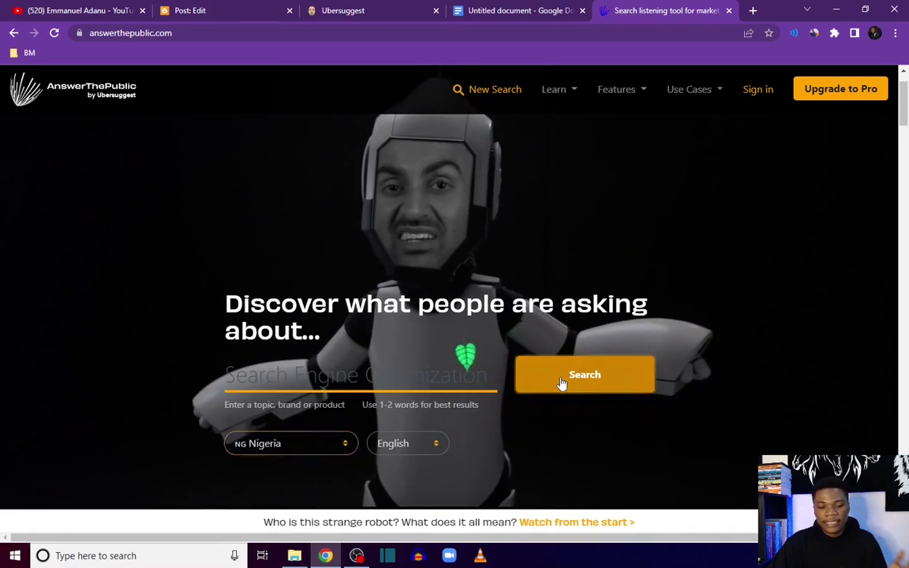
click(562, 383)
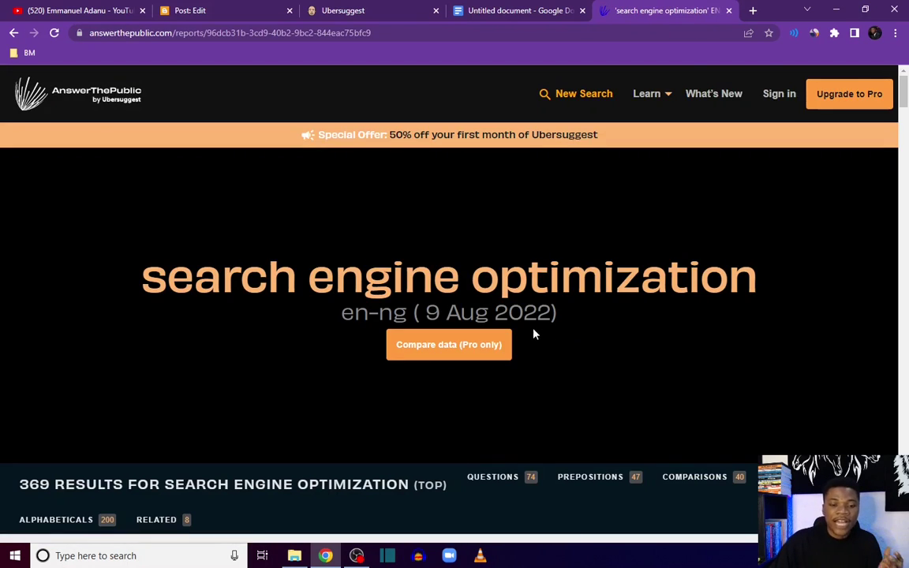
scroll(533, 334, down, 5)
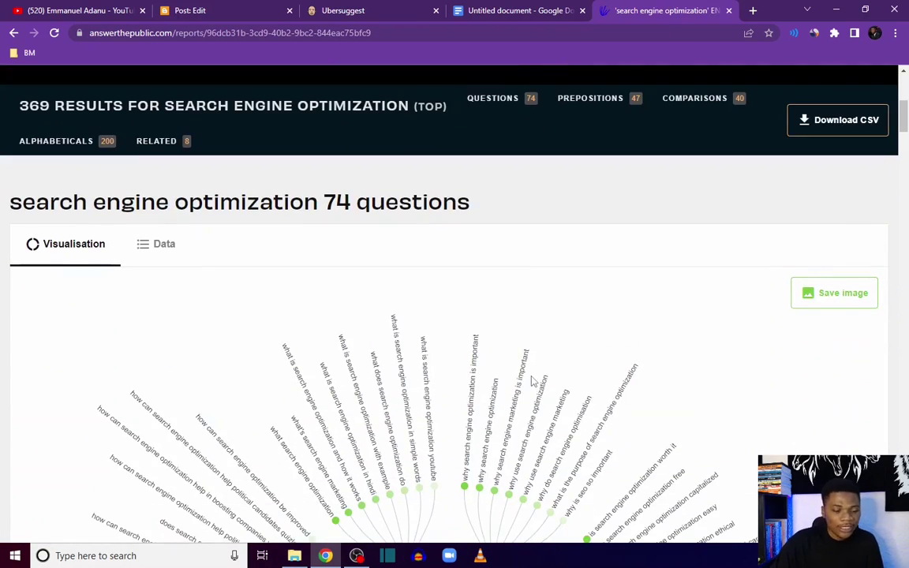
Step: Examine the questions visualisation in the AnswerThePublic report for subtopics, checking them against the title in the Google Docs document
scroll(534, 381, down, 2)
scroll(330, 279, up, 4)
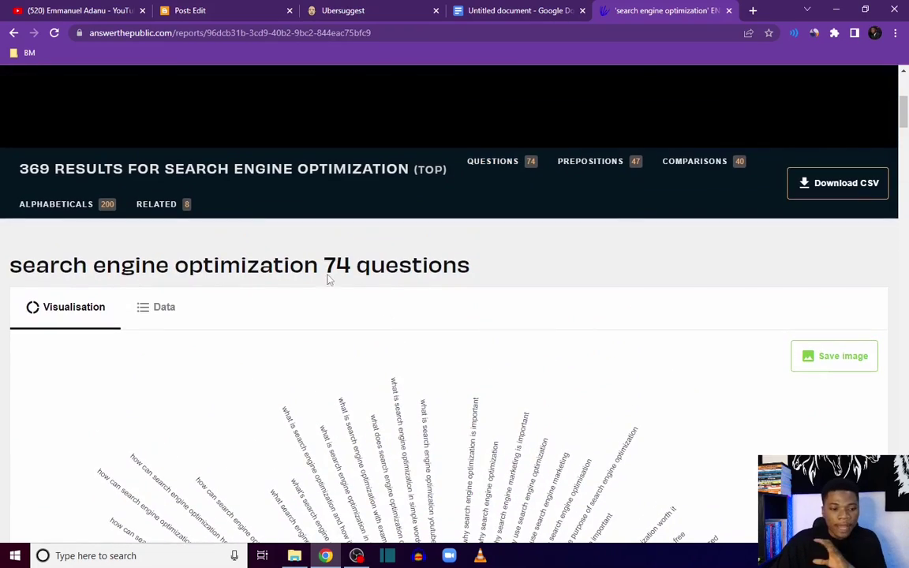
scroll(449, 405, down, 4)
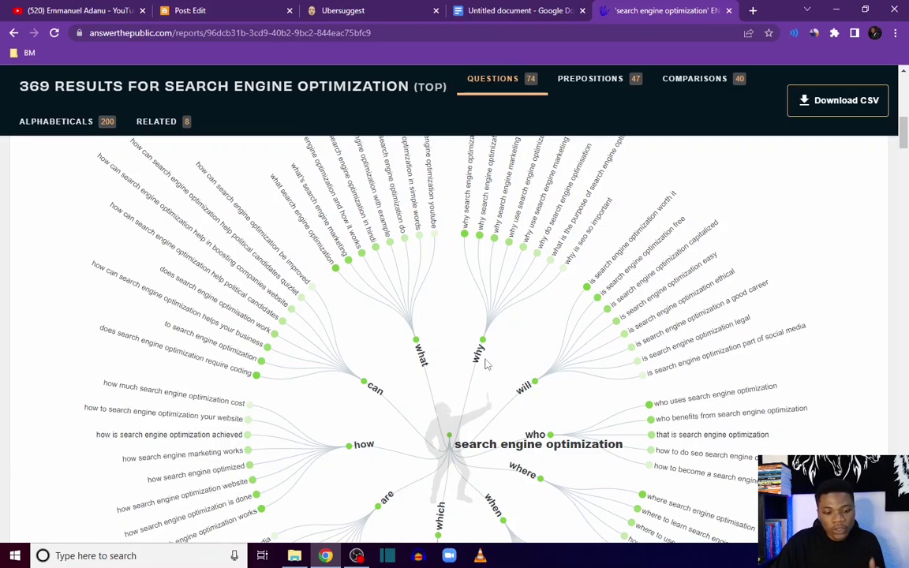
scroll(370, 449, up, 2)
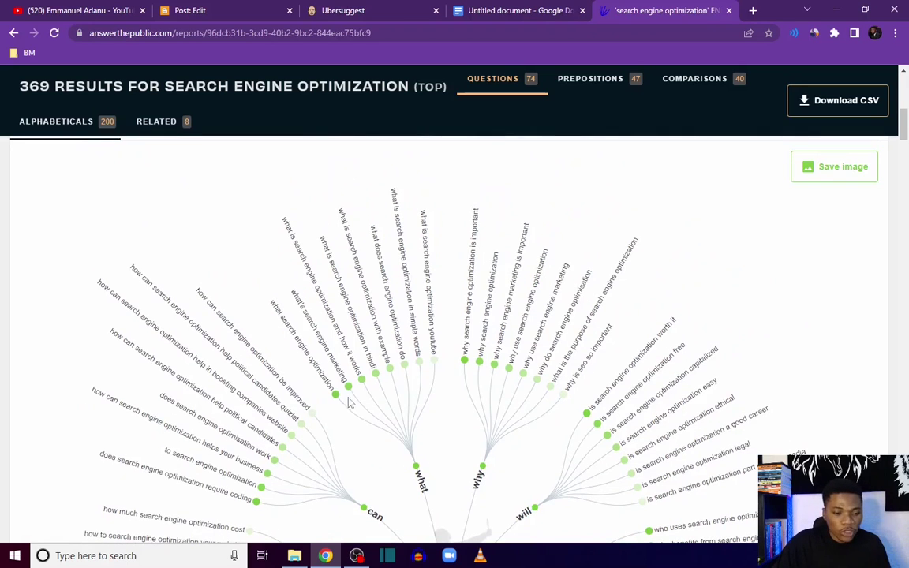
scroll(481, 375, down, 1)
scroll(516, 410, down, 1)
scroll(497, 418, up, 2)
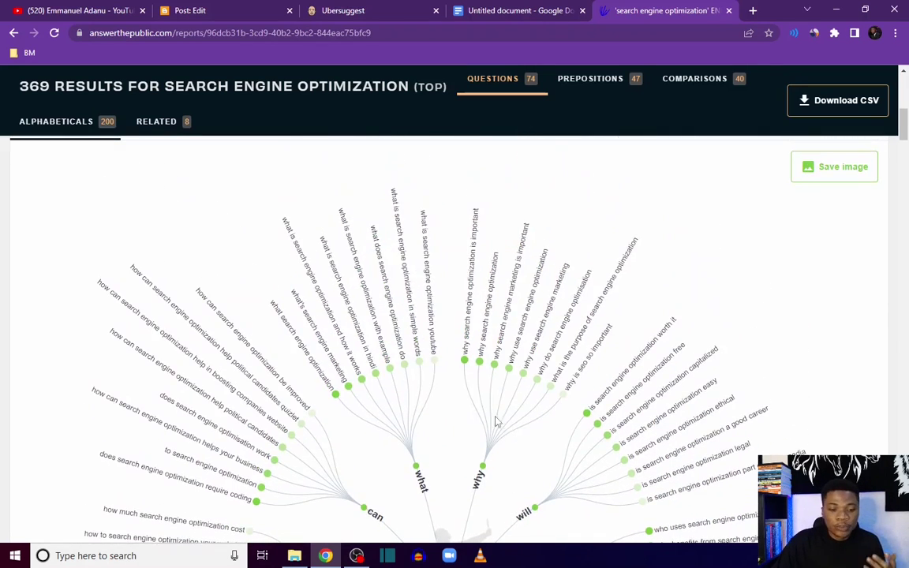
click(550, 8)
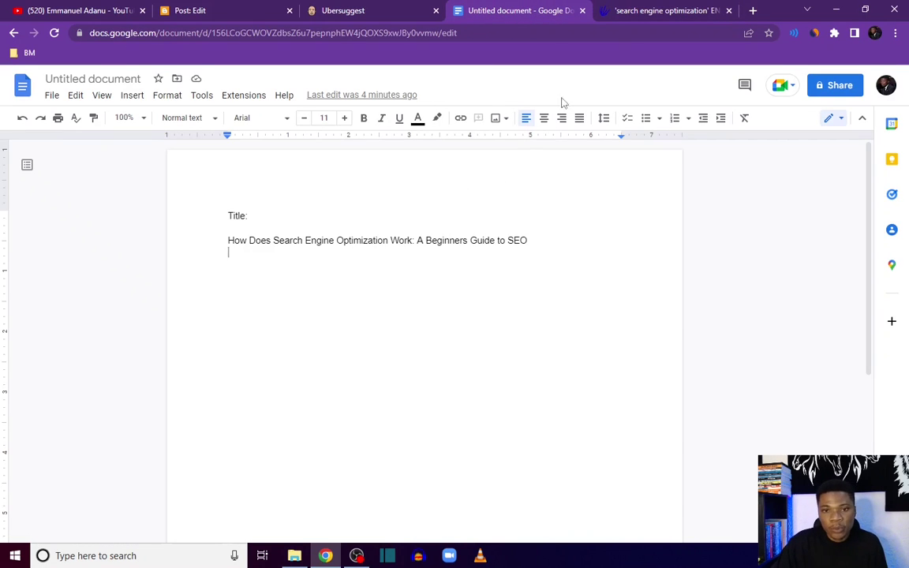
click(655, 12)
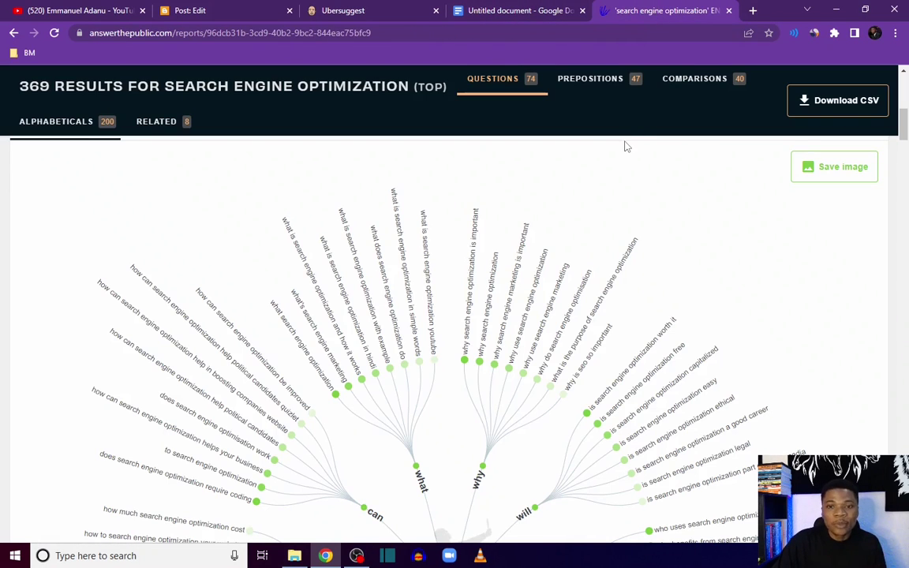
scroll(552, 277, down, 1)
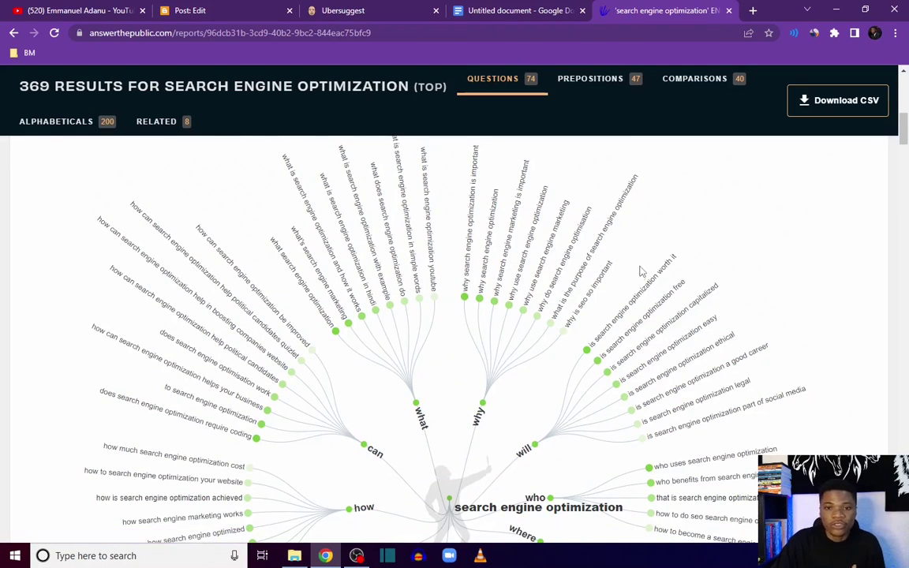
click(544, 10)
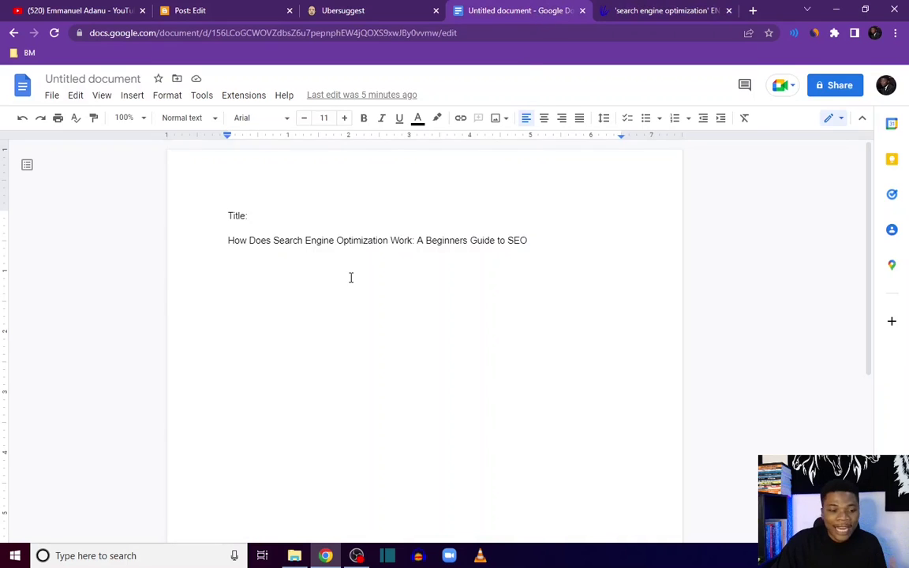
click(627, 11)
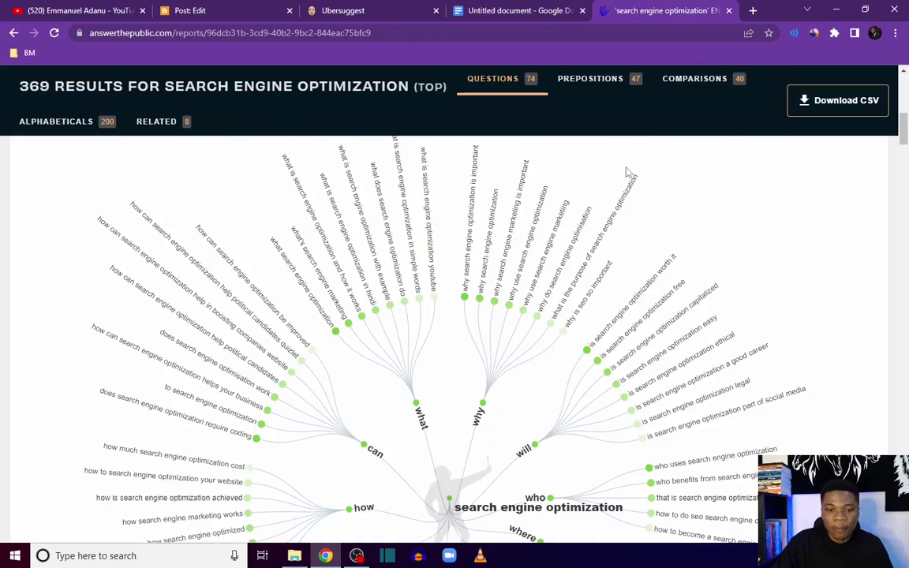
scroll(627, 172, down, 3)
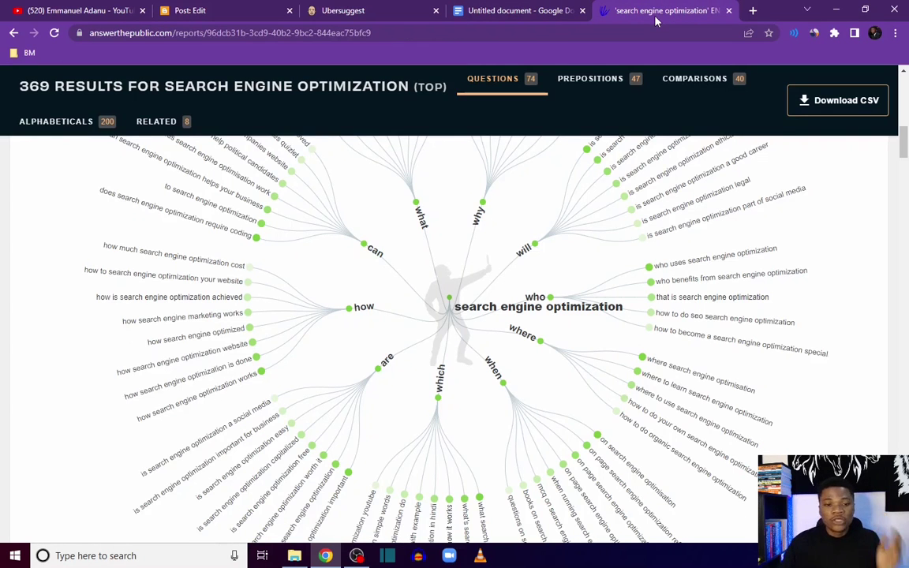
Step: Switch to the Google Docs document and review the blog post title and the bulleted outline of search engine optimization subtopics
click(533, 10)
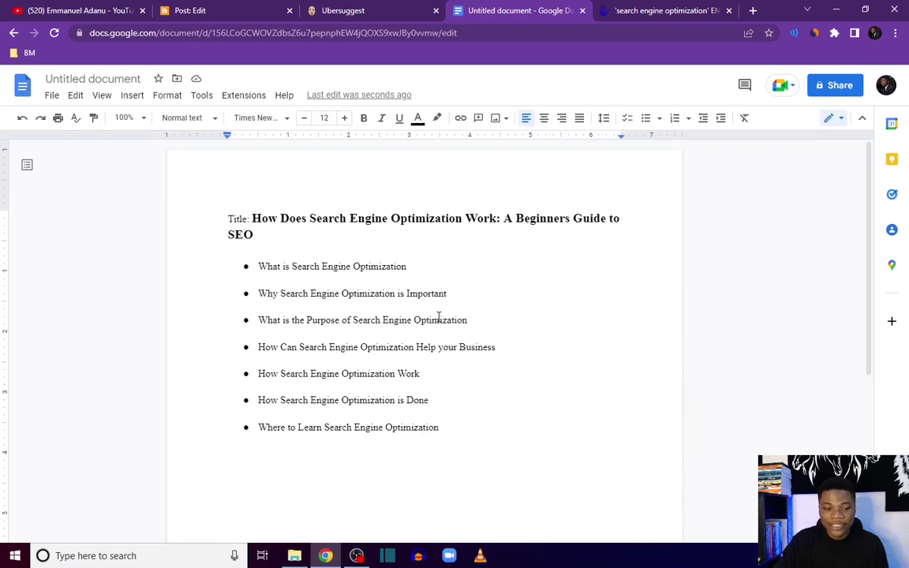
drag(268, 242, 496, 406)
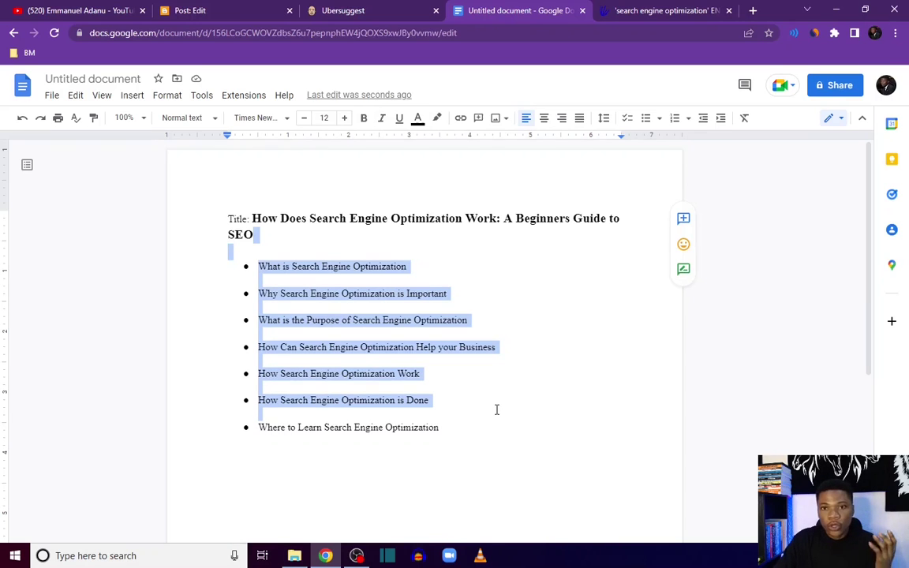
click(494, 403)
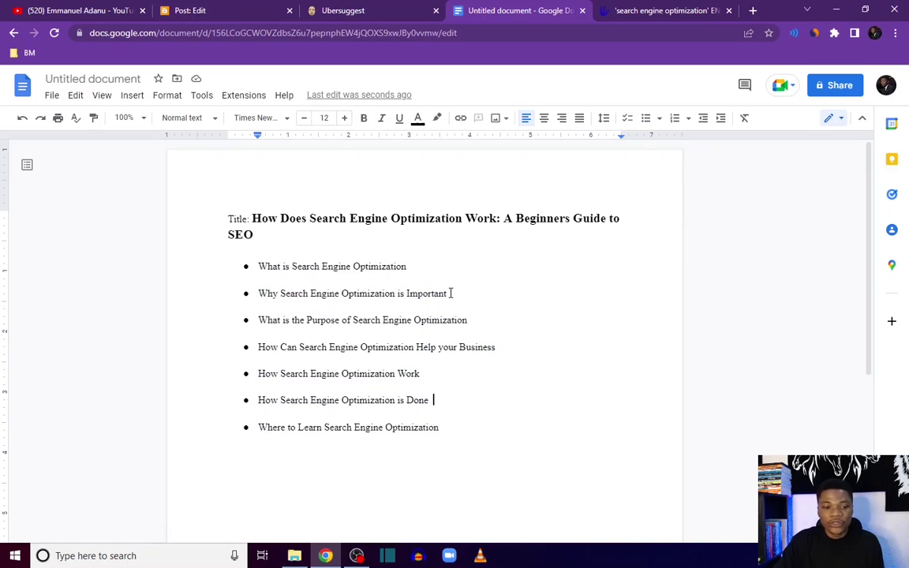
scroll(450, 292, down, 1)
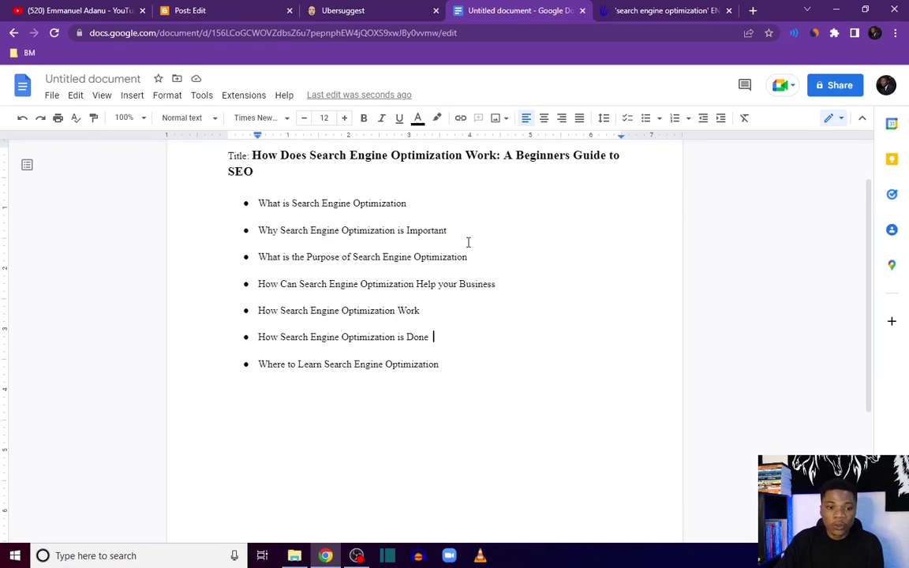
scroll(483, 280, down, 1)
scroll(486, 281, up, 2)
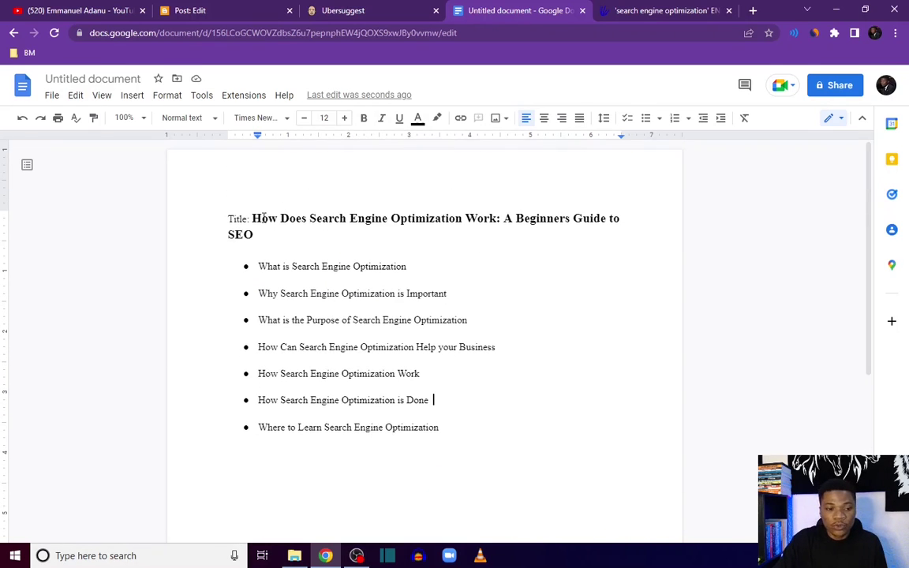
drag(253, 219, 272, 234)
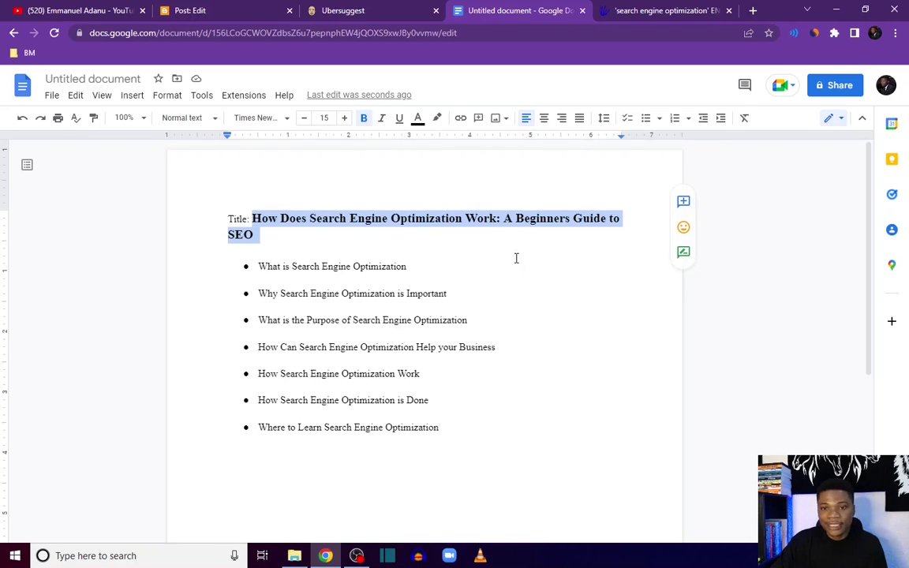
click(384, 251)
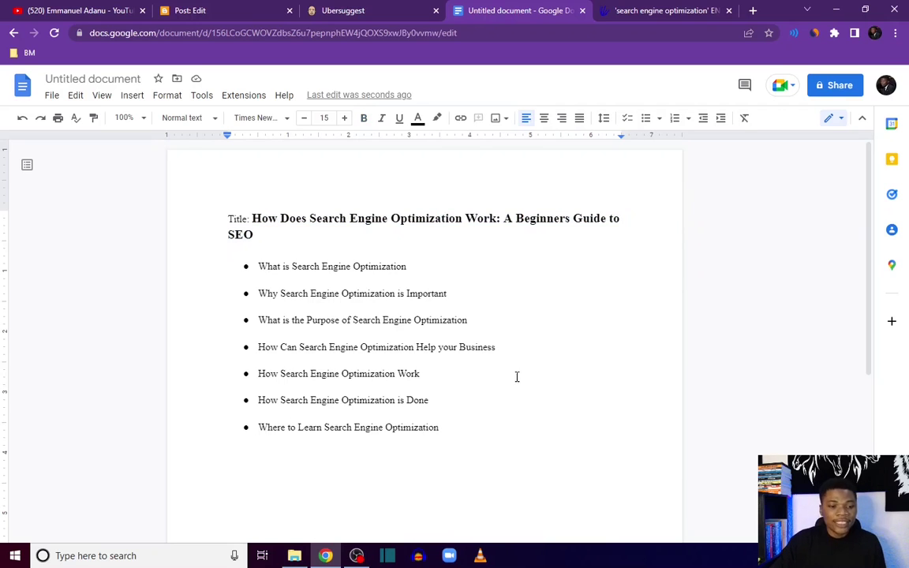
Step: Below the "What is Search Engine Optimization" bullet, add a paragraph defining SEO as the process of maximizing website visitors by appearing high in search results
click(410, 269)
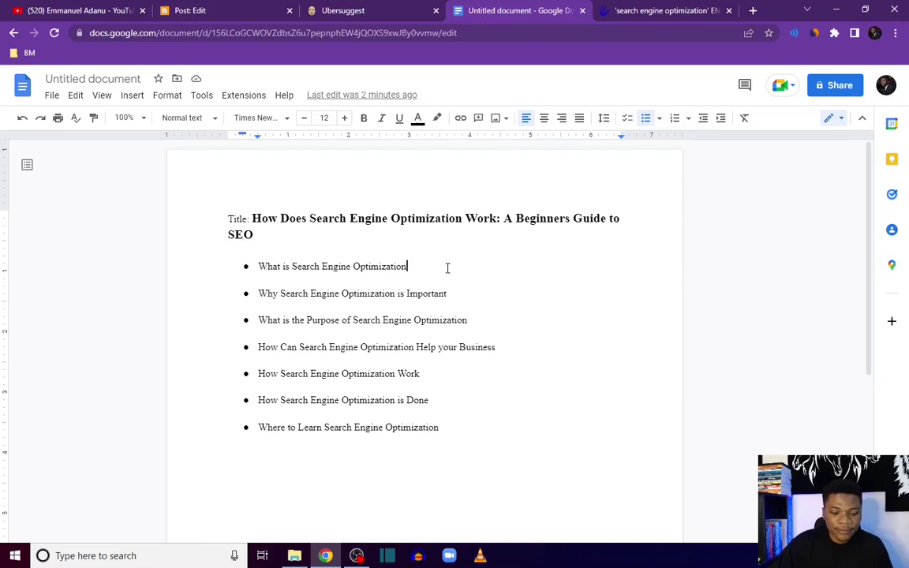
key(Return)
key(Return)
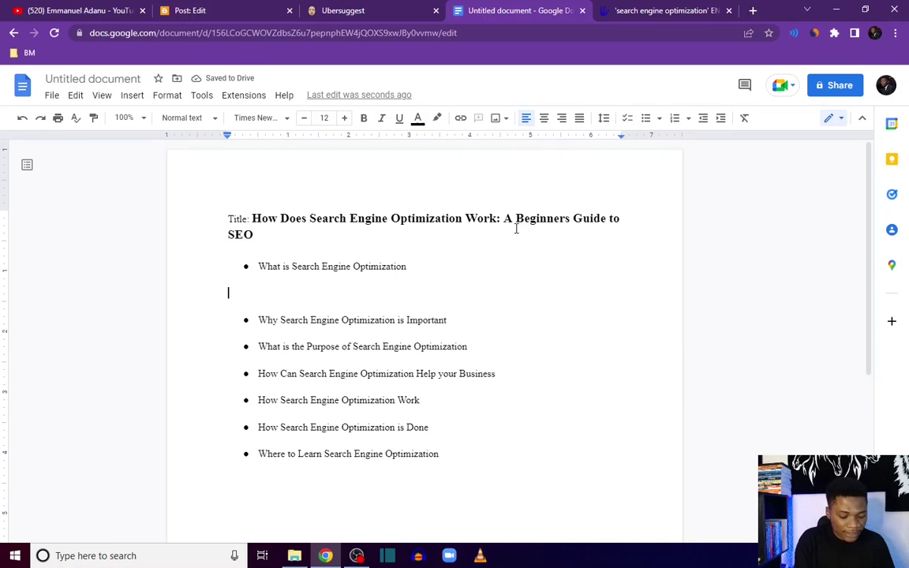
text(Search Engine Opt)
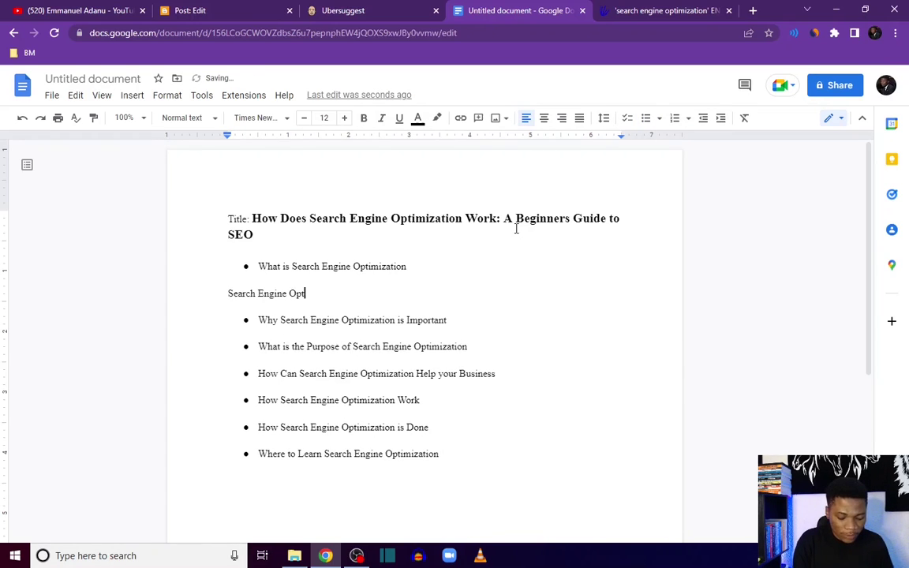
text(imization or SEO is)
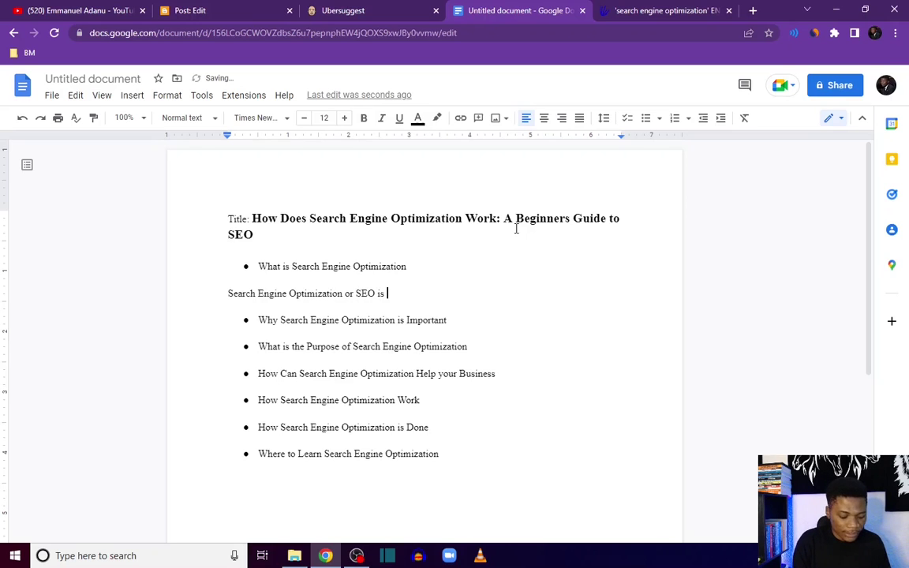
text(the process of maximizing the number of visitors to a particular website by ensuring that the site appears high on the list of results returned by a search engine.)
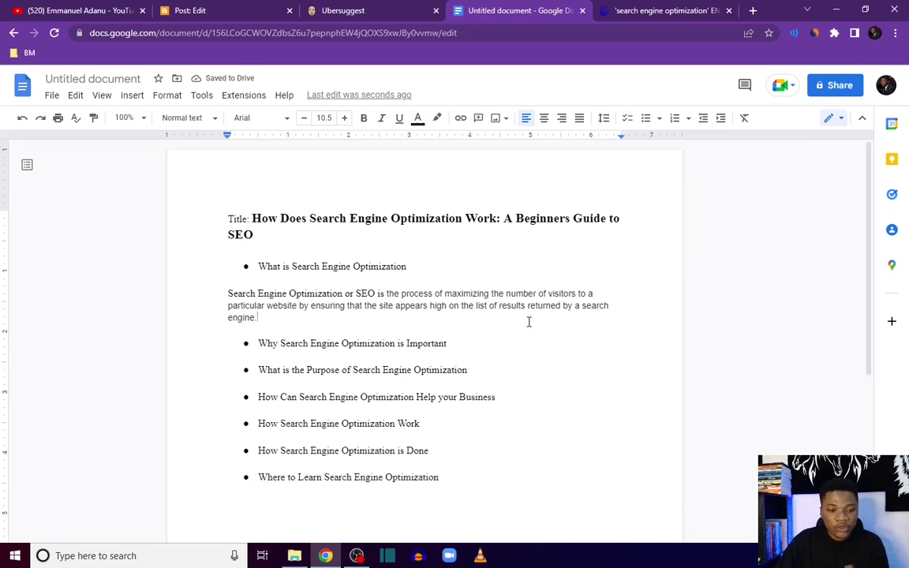
Step: Change the font of the whole SEO definition paragraph to Times New Roman
drag(257, 318, 220, 295)
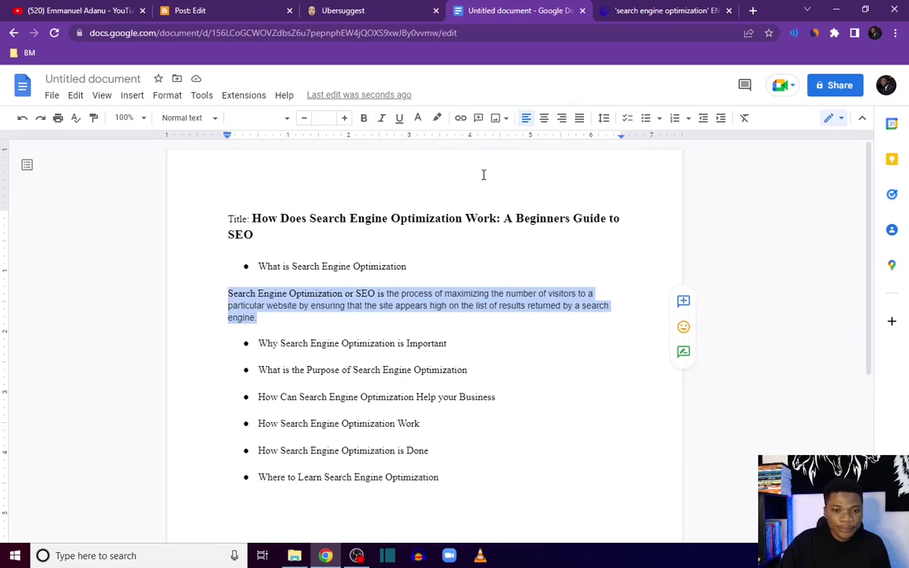
click(261, 118)
click(285, 192)
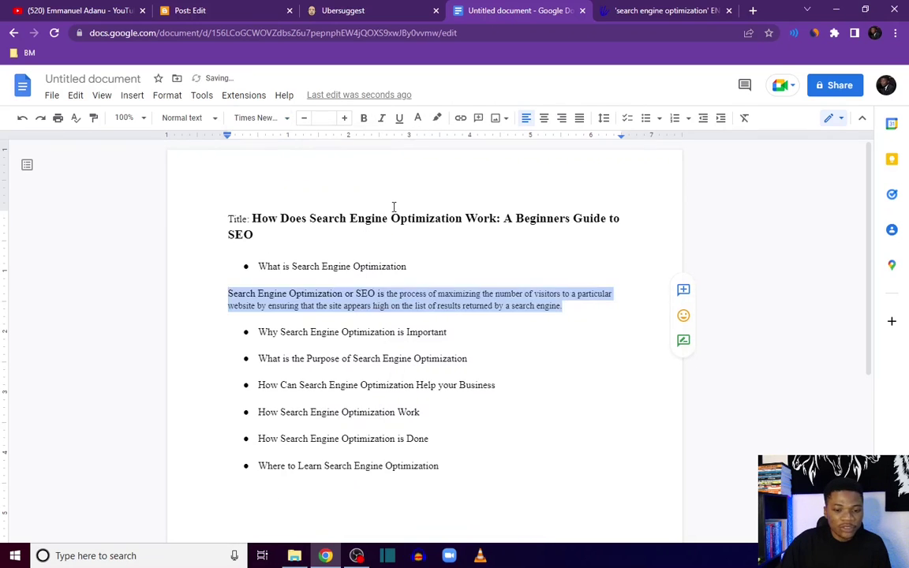
click(497, 323)
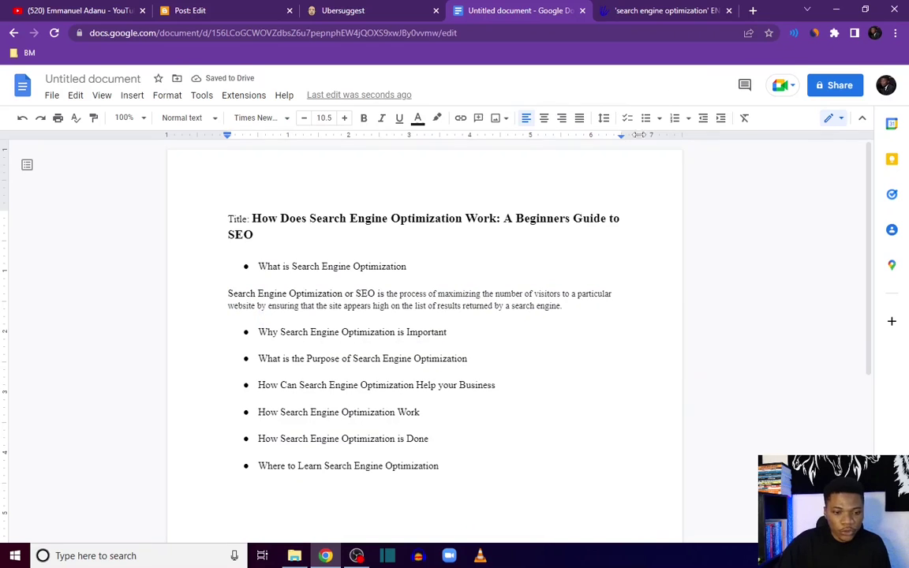
click(572, 312)
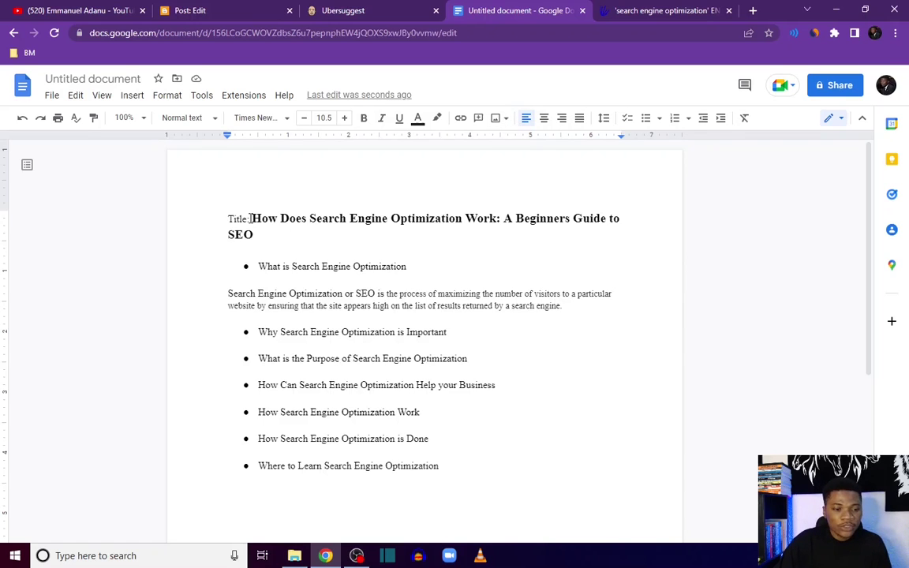
Step: Copy the title "How Does Search Engine Optimization Work: A Beginners Guide to SEO" from the document into the Blogger post's title
drag(249, 218, 280, 235)
key(ctrl+c)
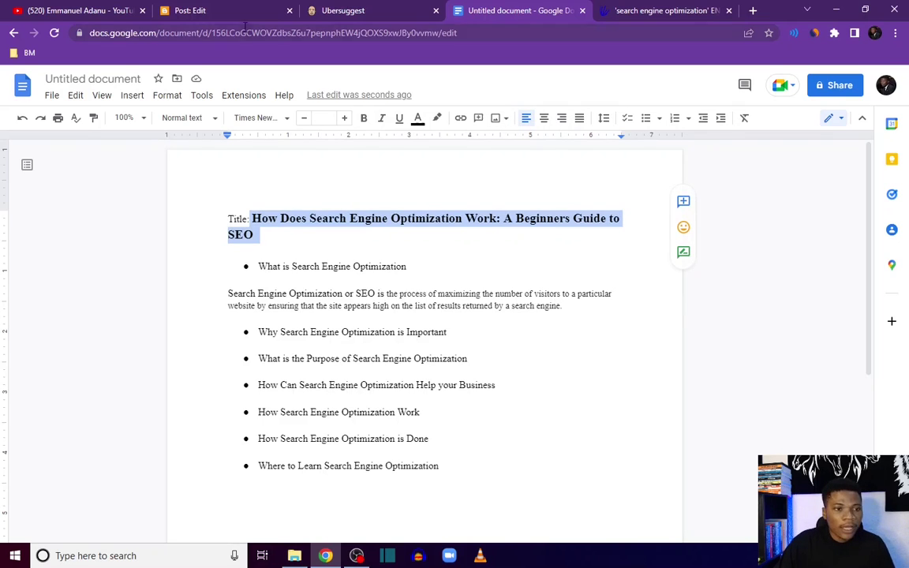
click(234, 14)
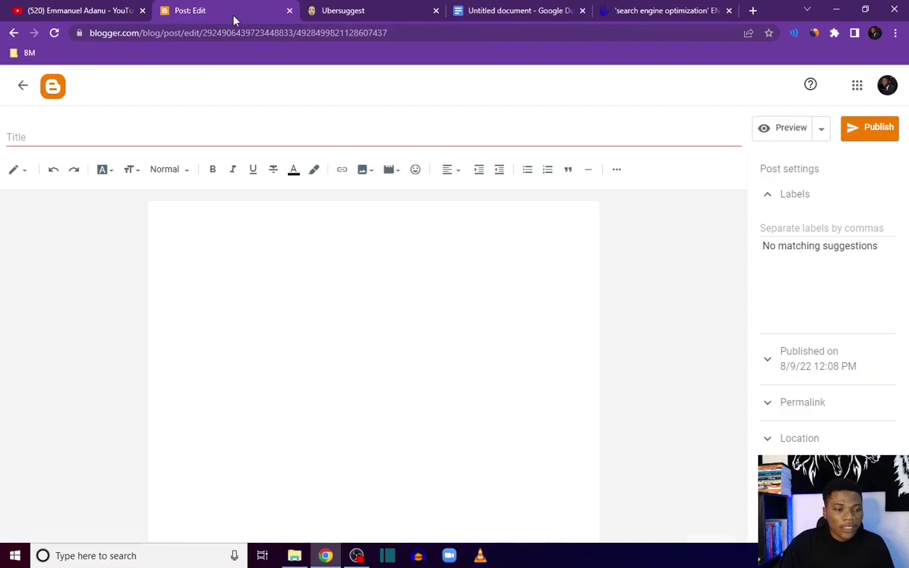
click(23, 134)
key(ctrl+v)
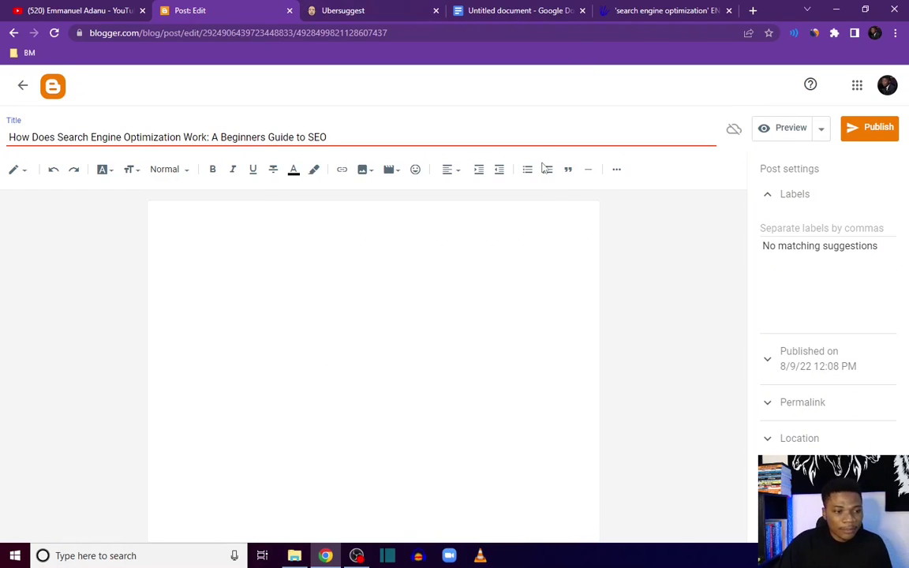
Step: Copy the bulleted outline with its SEO definition paragraph from the Google Docs document into the body of the Blogger post
click(371, 252)
click(499, 12)
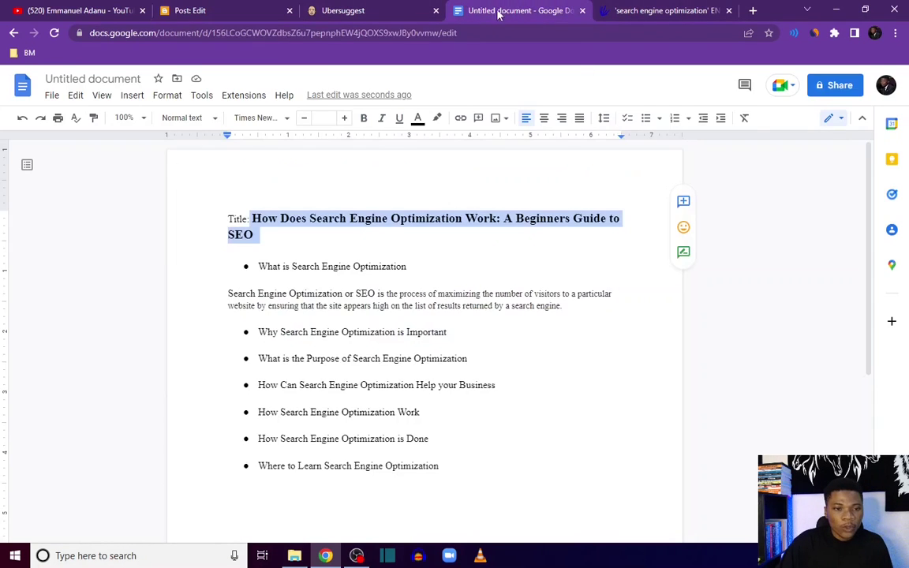
drag(207, 259, 465, 480)
key(ctrl+c)
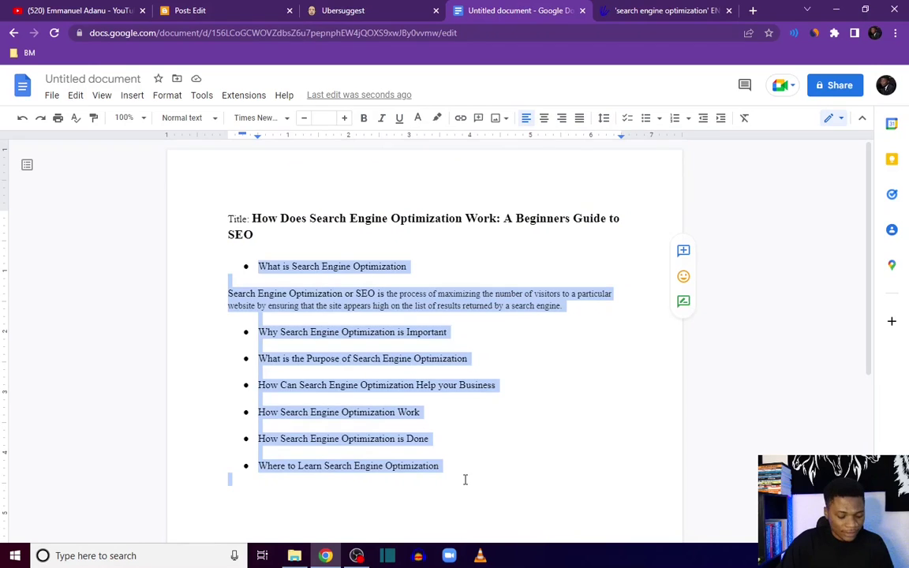
click(222, 13)
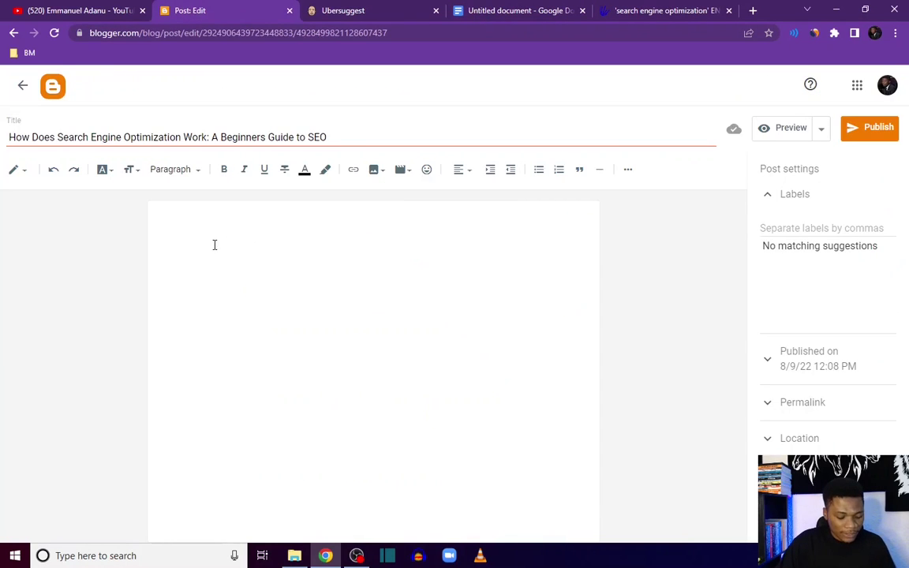
key(ctrl+v)
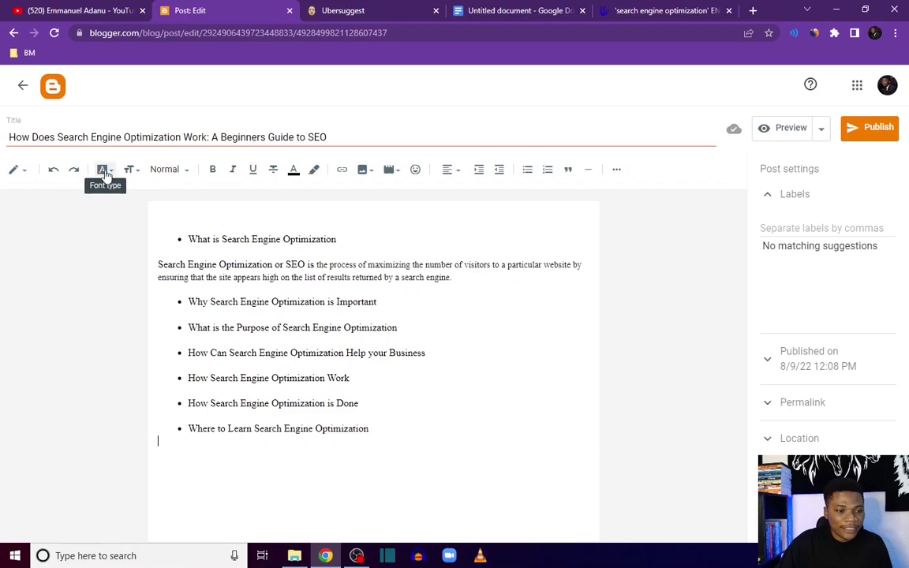
Step: Format the "What is Search Engine Optimization" bullet in the post body as a Subheading
drag(191, 238, 359, 244)
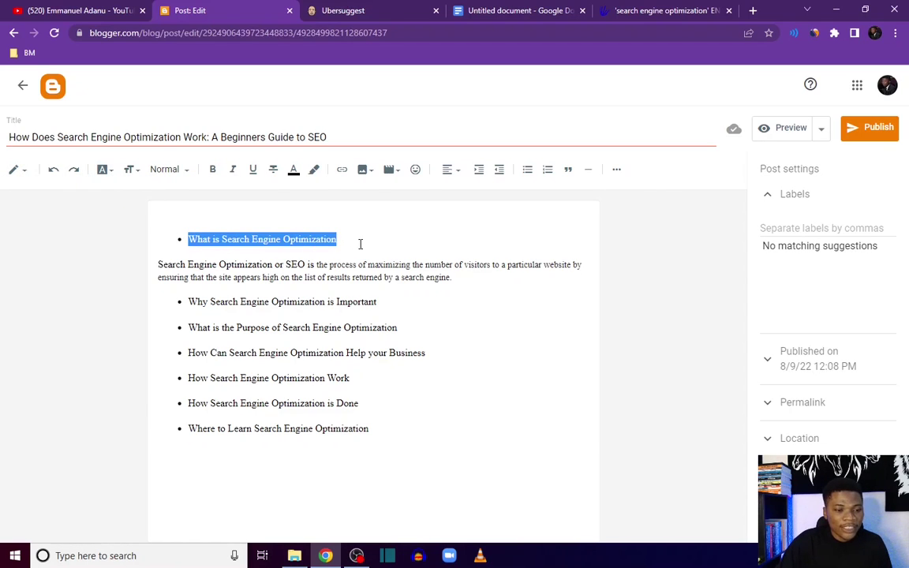
click(223, 175)
click(173, 169)
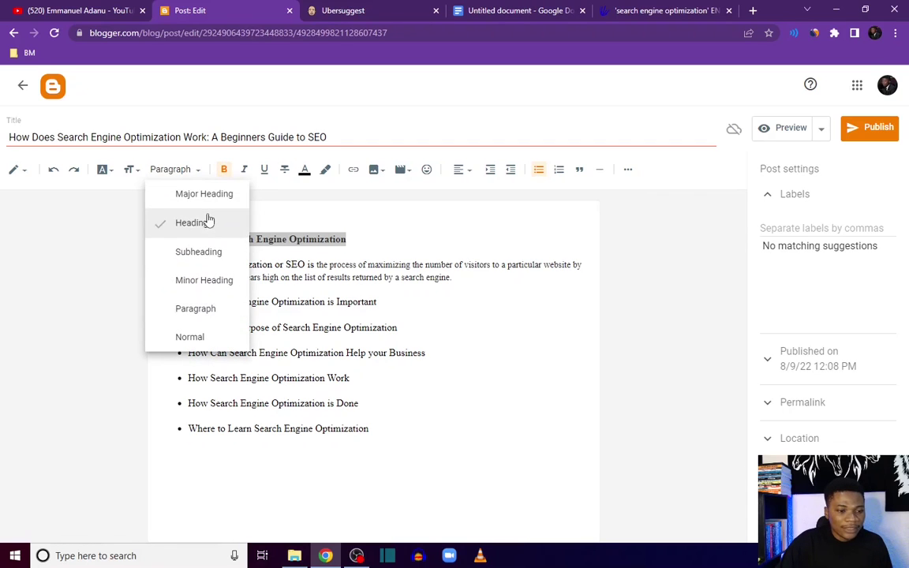
click(213, 254)
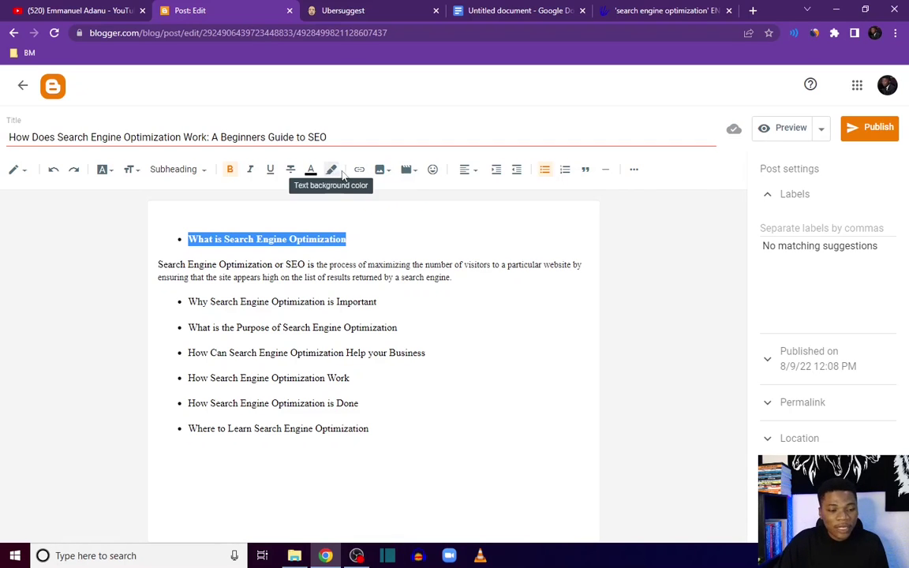
Step: Change the text color of the "What is Search Engine Optimization" subheading to red
click(311, 170)
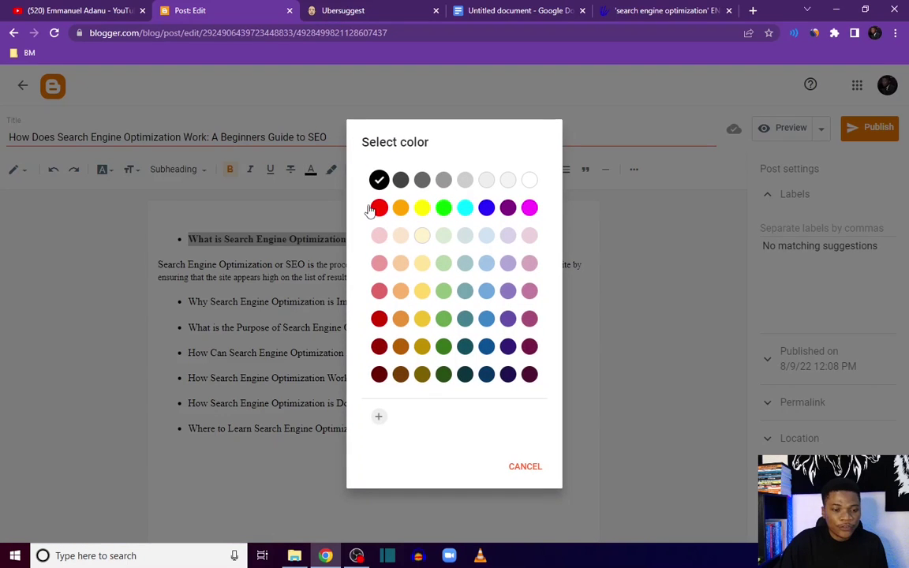
click(379, 208)
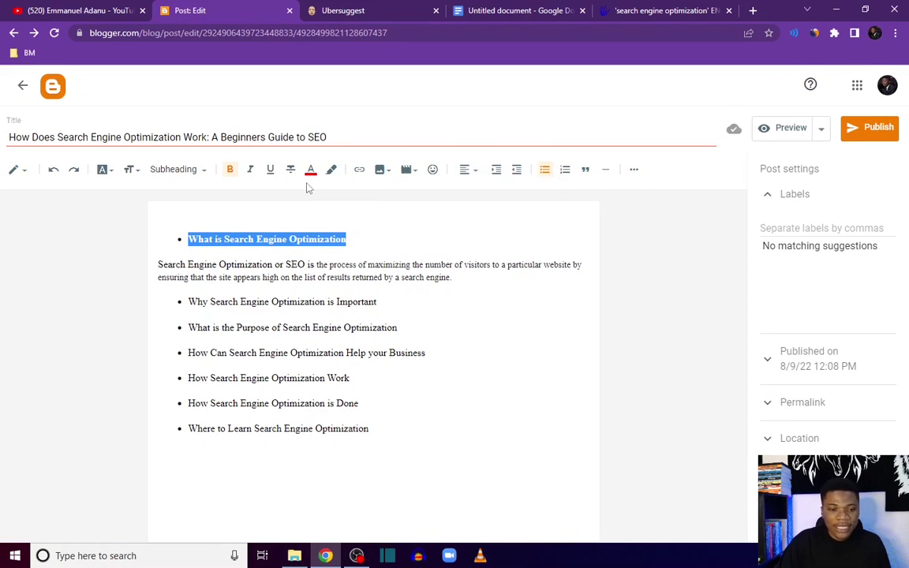
click(412, 173)
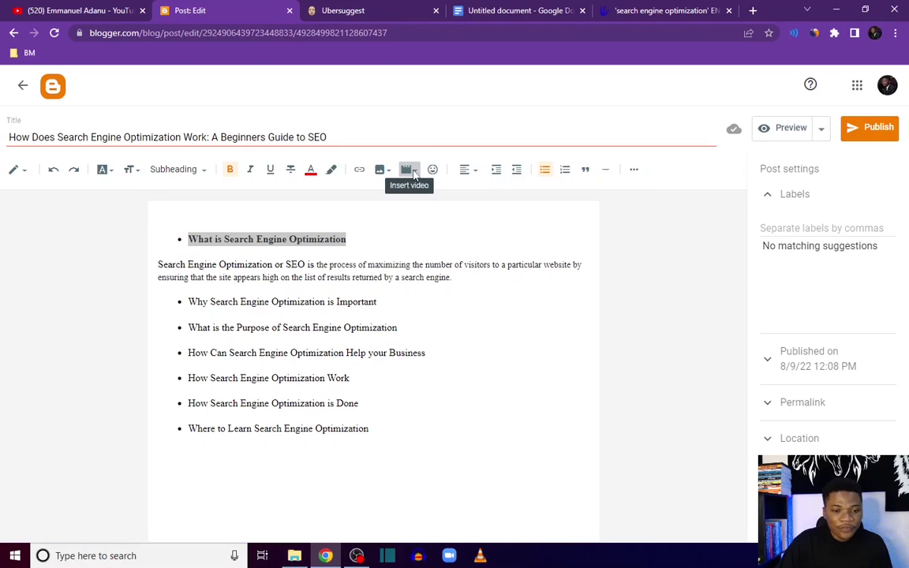
Step: Add an empty line below the SEO definition paragraph, before the "Why Search Engine Optimization is Important" bullet
click(453, 265)
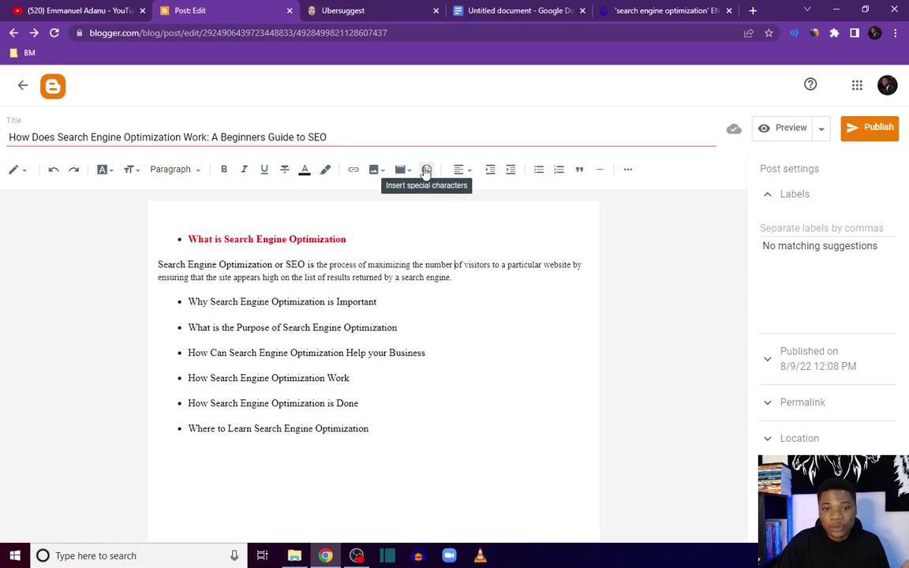
key(Down)
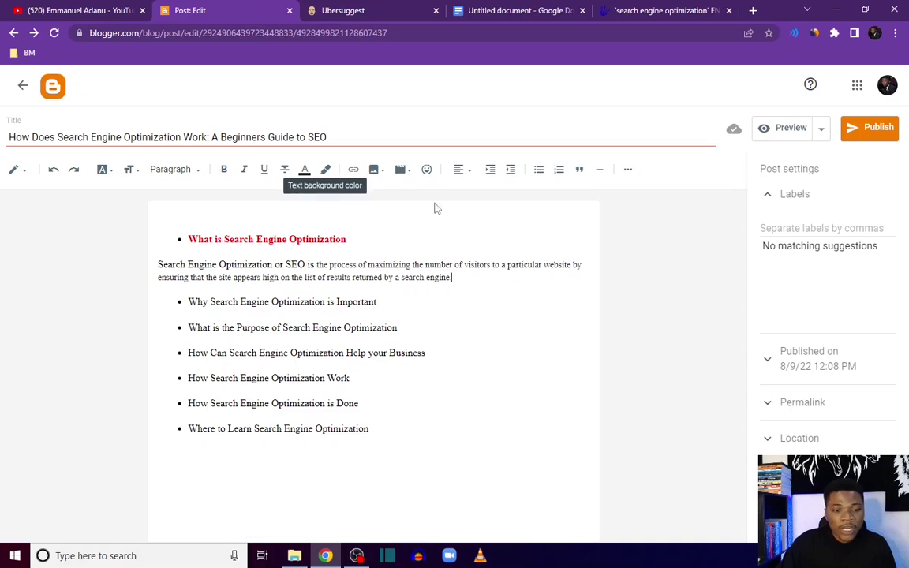
key(Return)
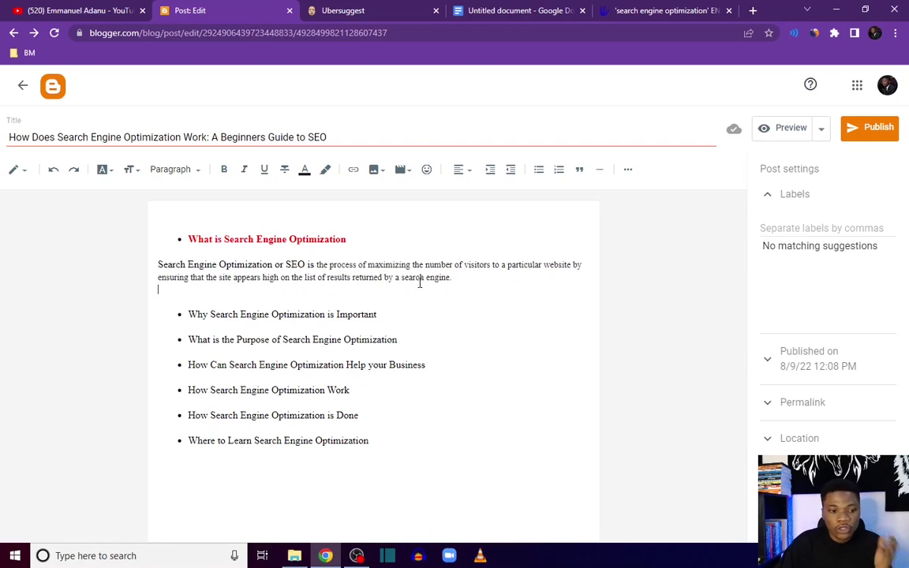
click(399, 291)
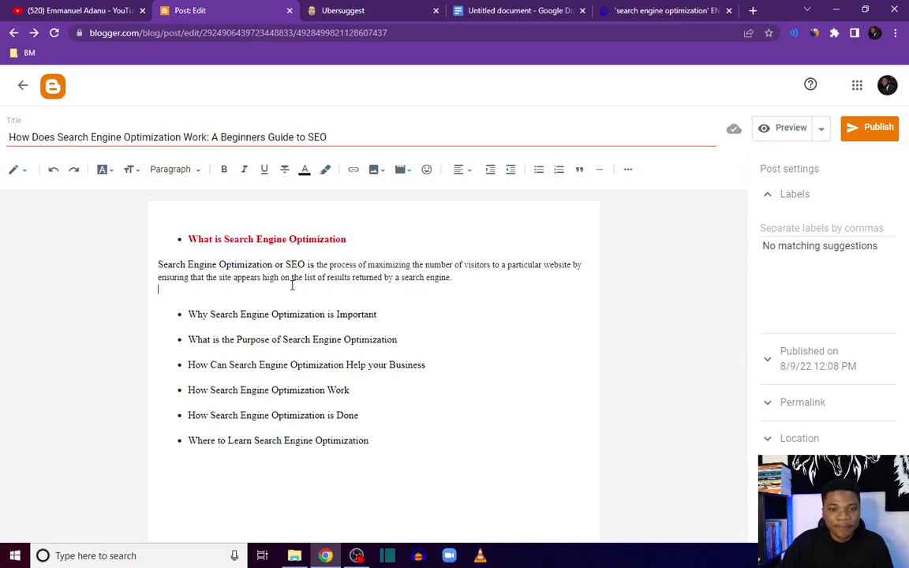
Step: Search Google Images for "what is search engine optimization" in a new browser tab
click(752, 10)
text(what)
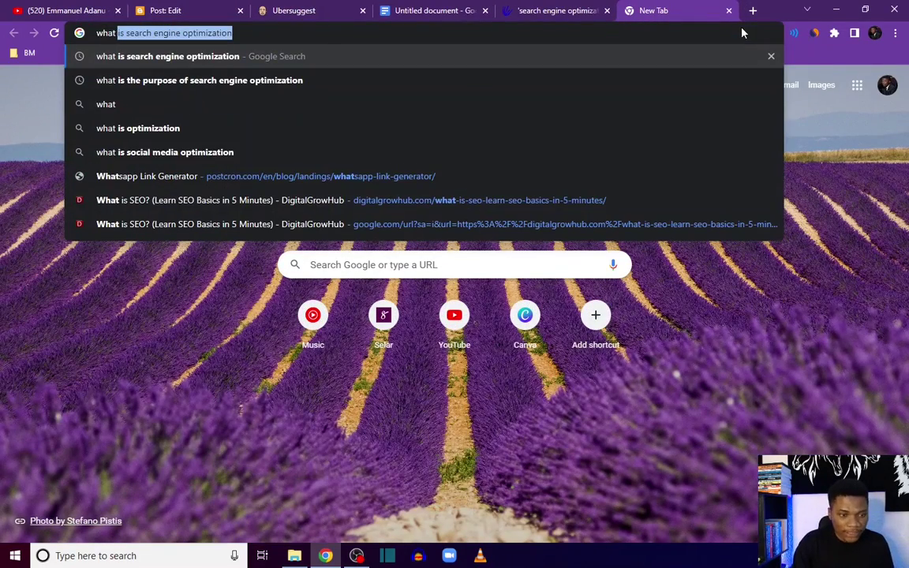
key(End)
key(Return)
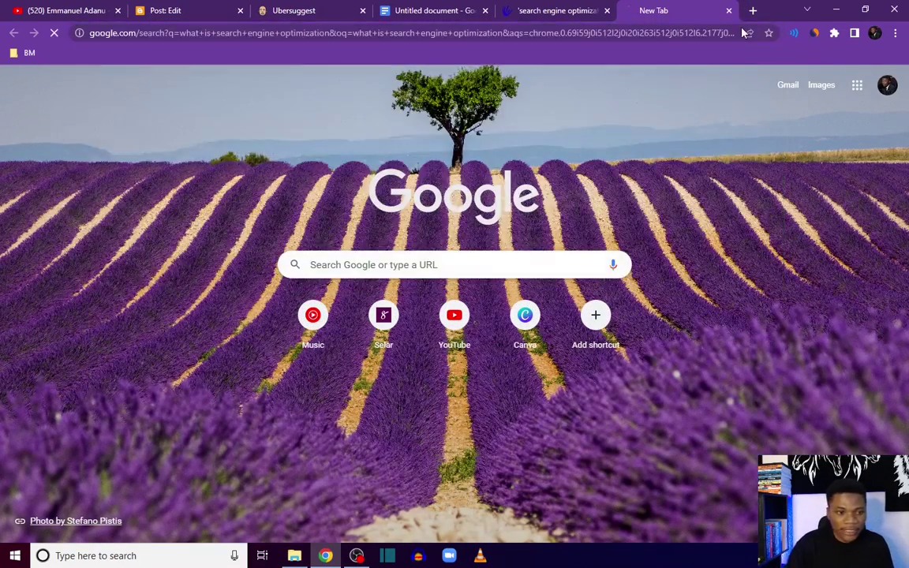
click(230, 134)
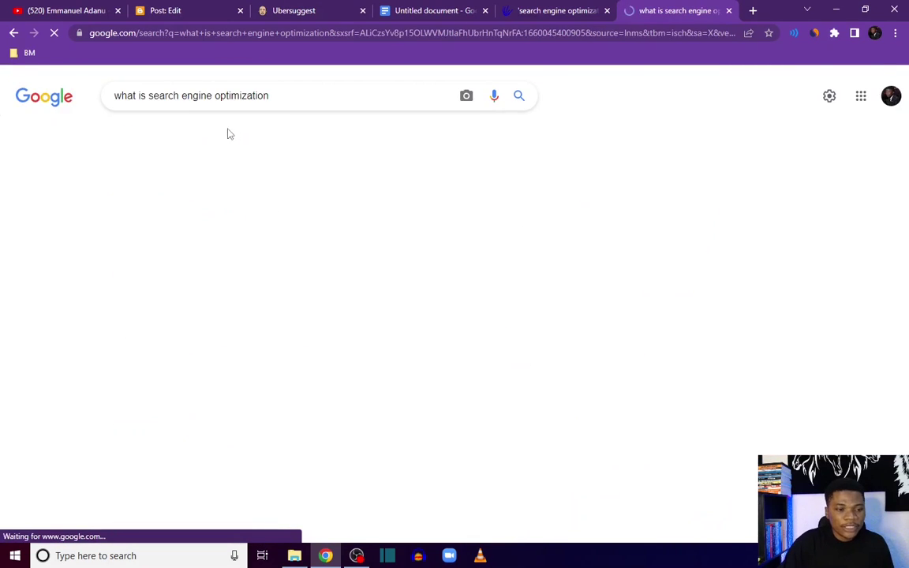
scroll(720, 202, down, 1)
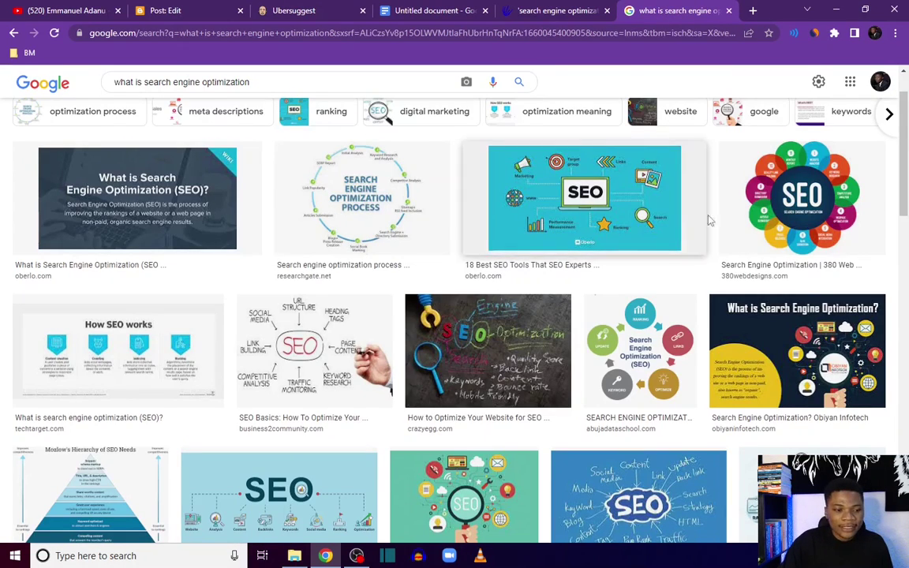
Step: Open the Oberlo "18 Best SEO Tools" page from its SEO image result and copy the header image's address
click(627, 203)
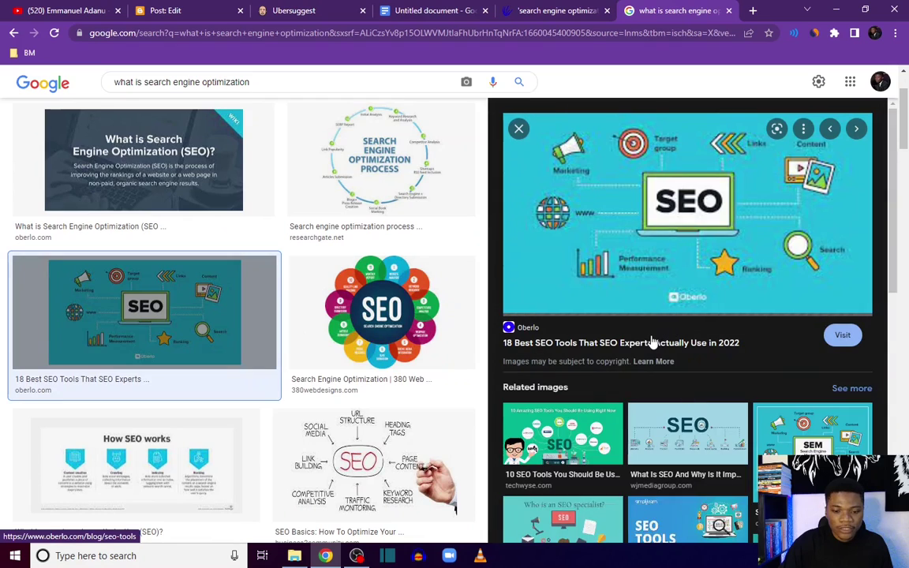
click(654, 341)
right_click(277, 273)
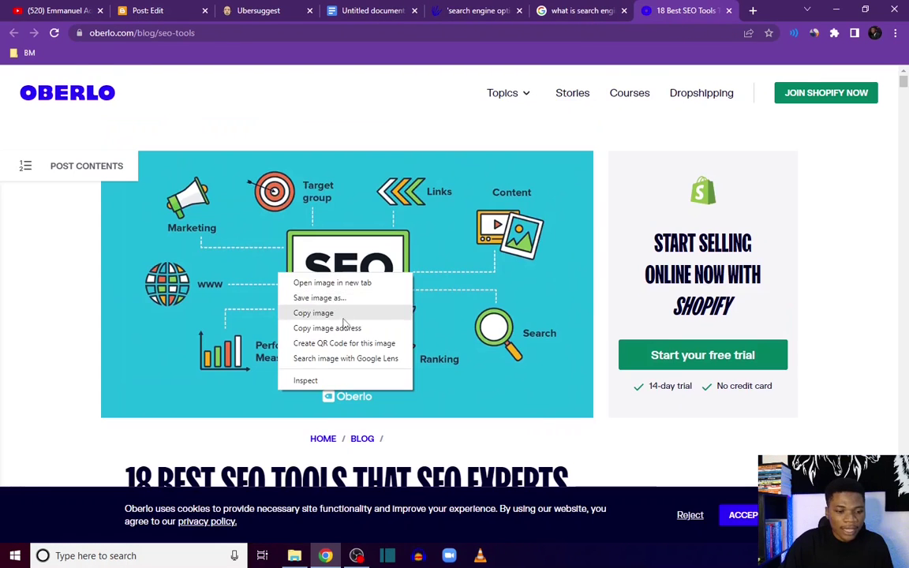
click(349, 328)
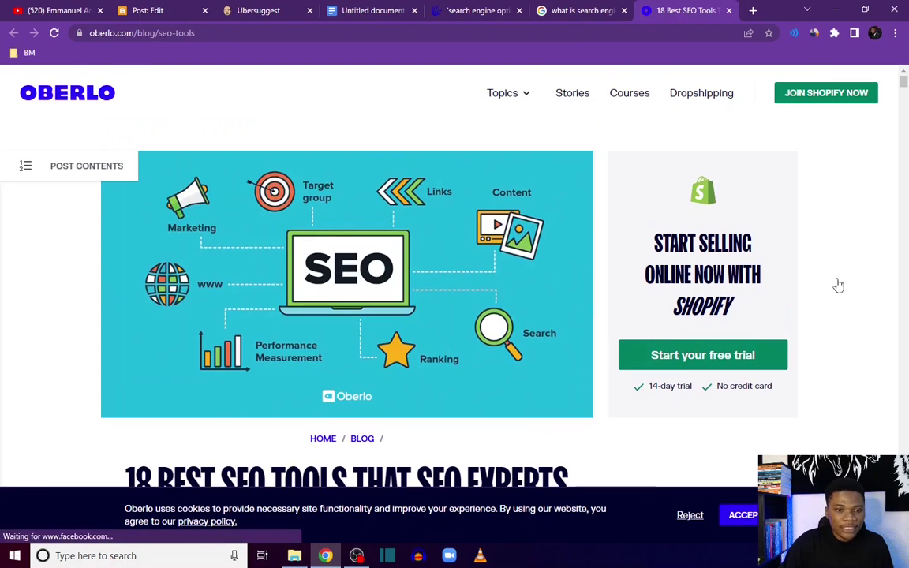
Step: Return to the Blogger post and insert the copied Oberlo SEO image by URL below the SEO definition paragraph
click(147, 11)
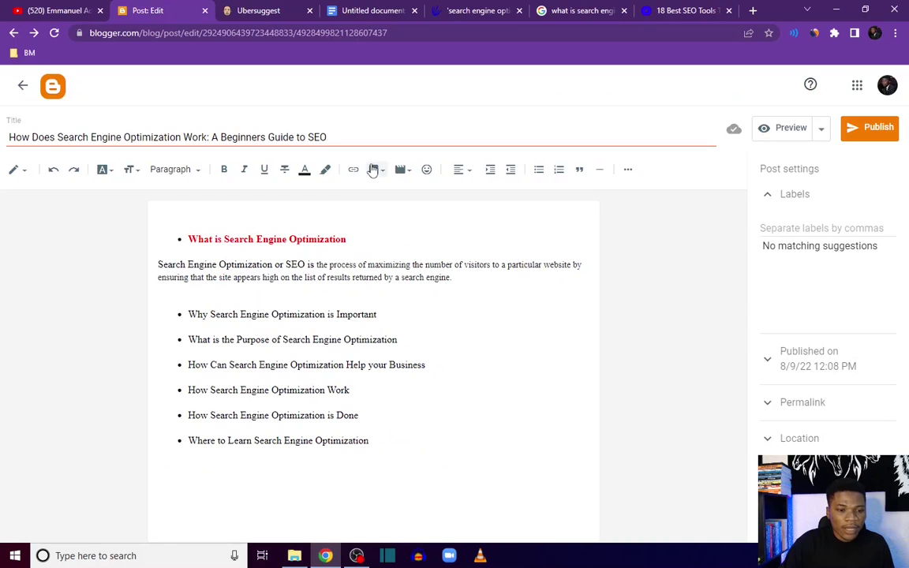
click(375, 169)
click(429, 283)
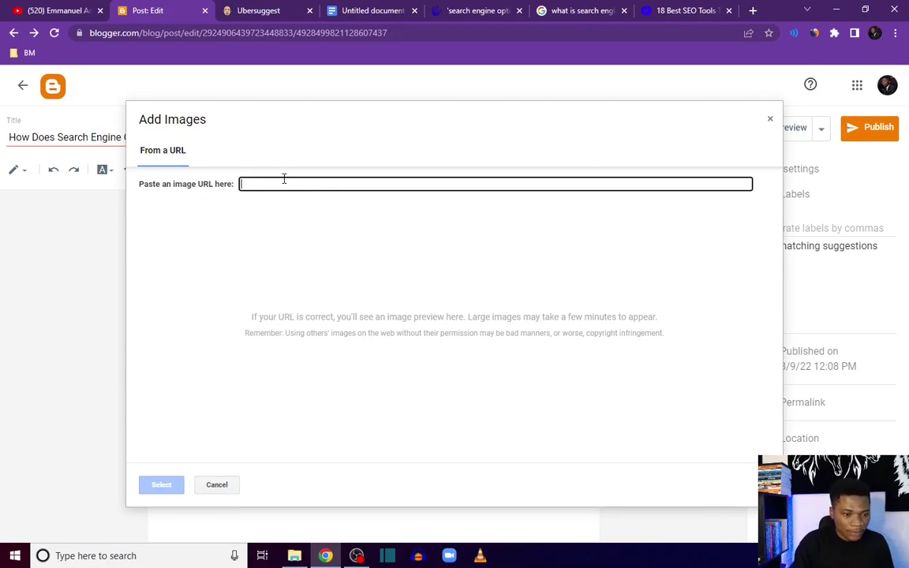
key(ctrl+v)
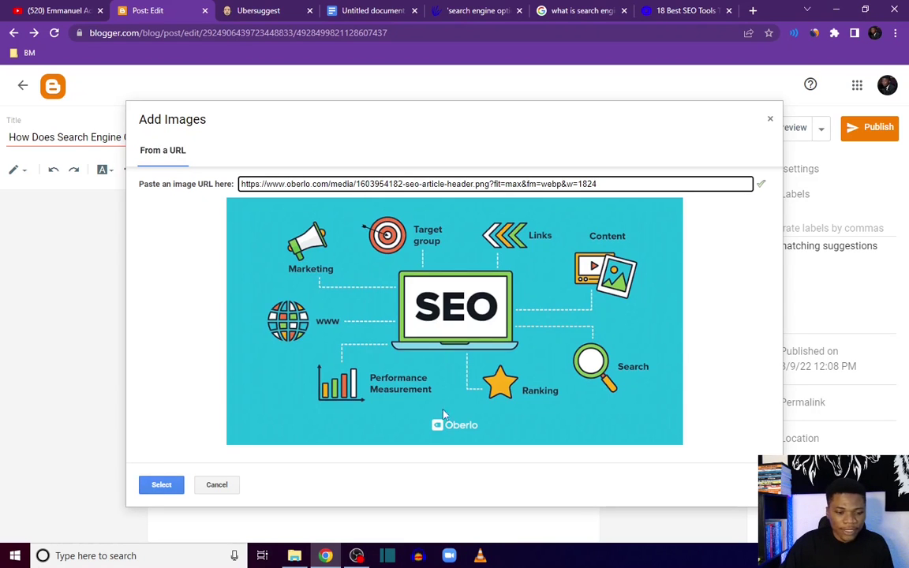
click(161, 484)
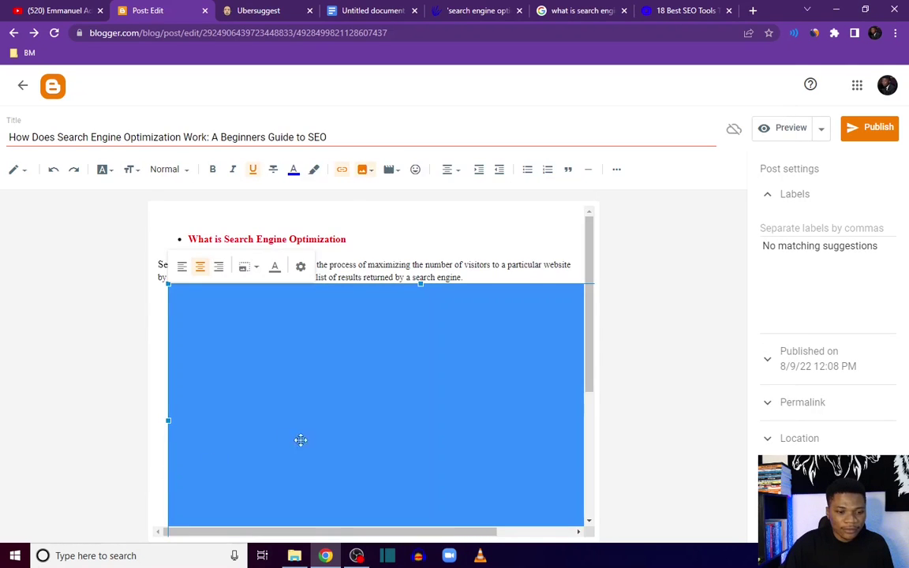
scroll(539, 394, down, 2)
click(473, 477)
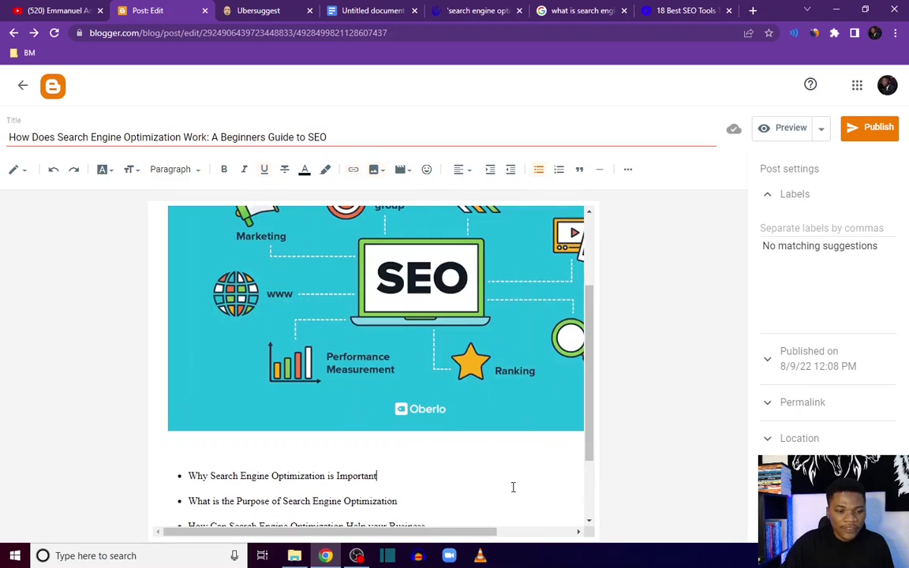
scroll(454, 432, down, 1)
scroll(454, 426, up, 3)
scroll(465, 414, down, 1)
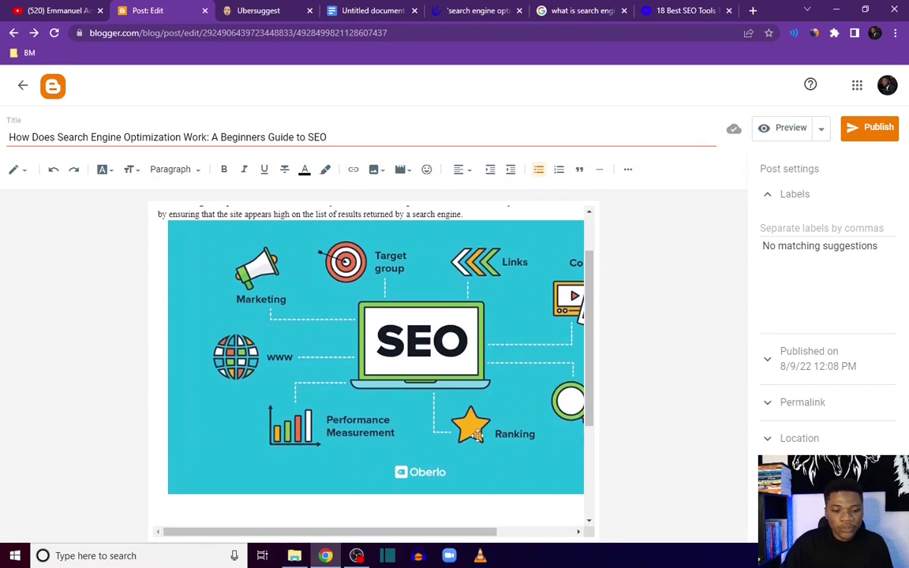
Step: Set the inserted image's alt text to "Image Showing How Search Engine Optimization Works"
click(446, 379)
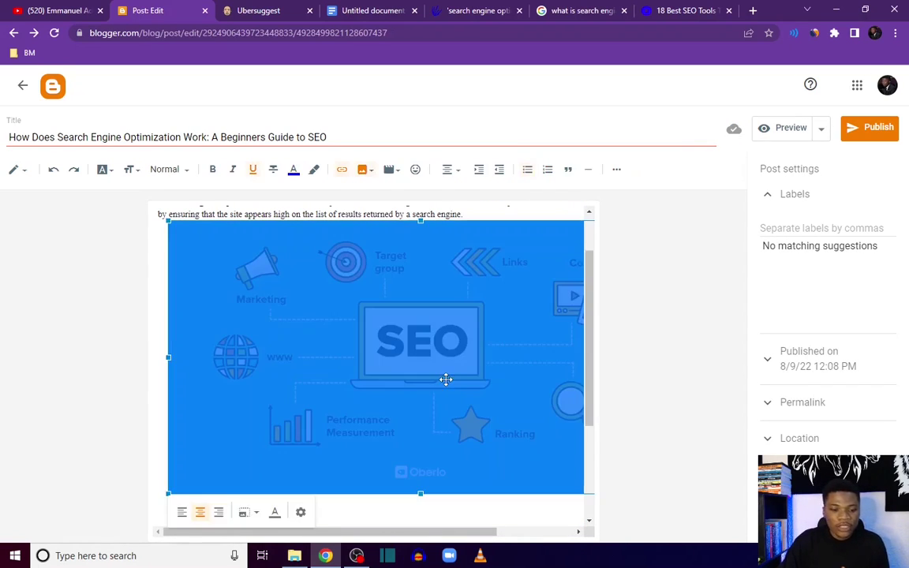
click(299, 512)
click(362, 221)
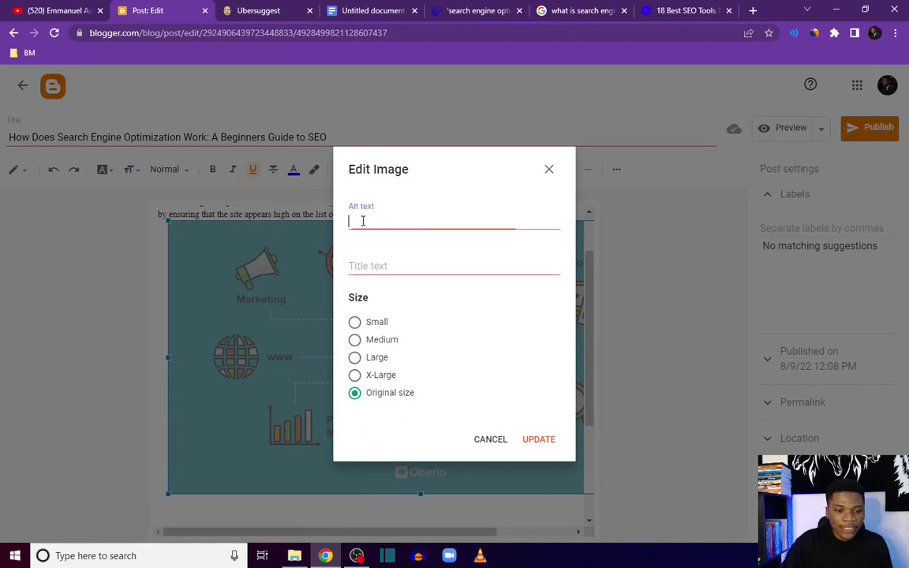
text(Image )
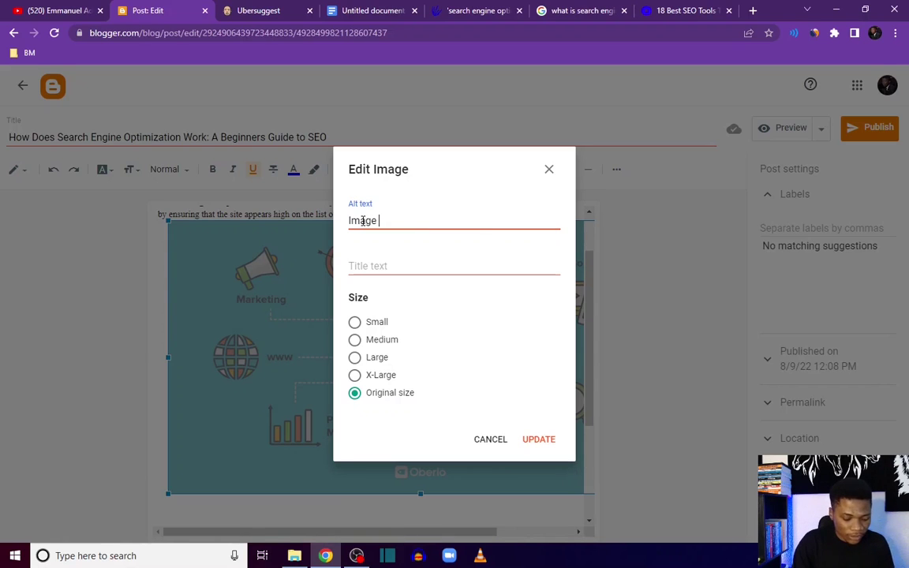
text(Showing Ho)
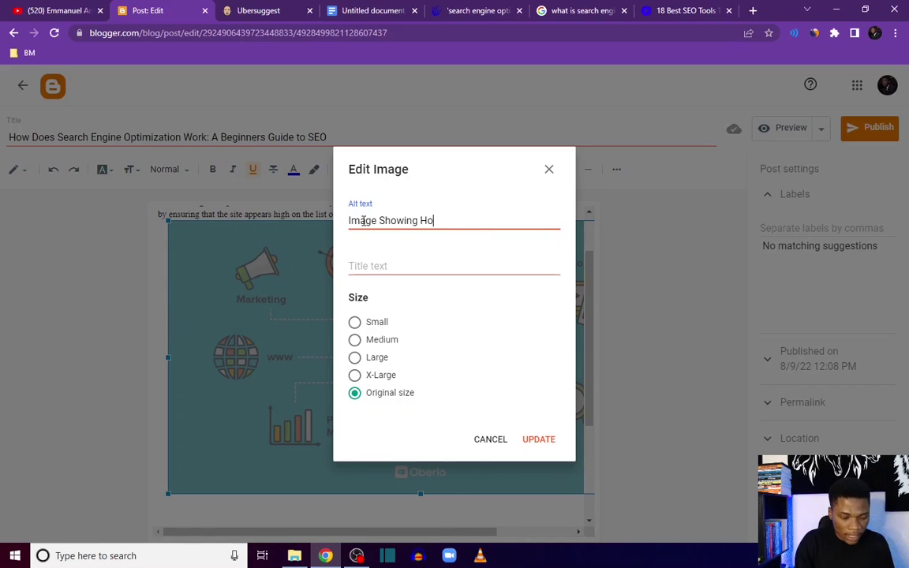
text(w Search Engine )
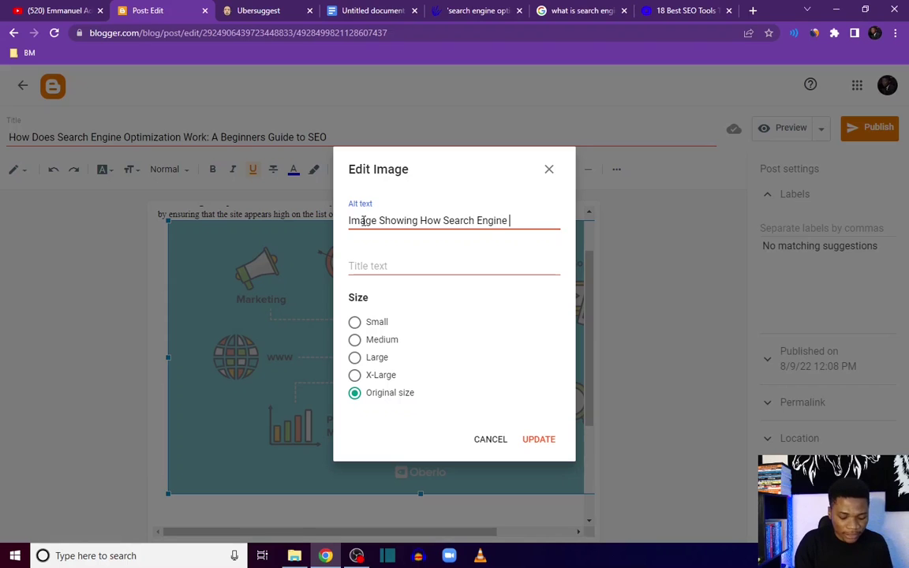
text(Optimization Works)
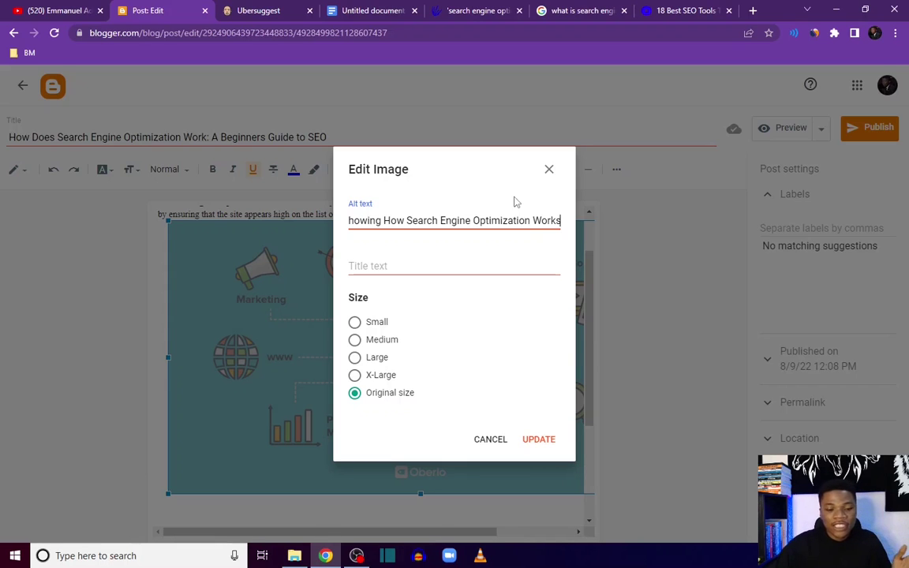
Step: Set the image's title text to "How SEO Works" and its size to Medium, and apply the changes
click(477, 262)
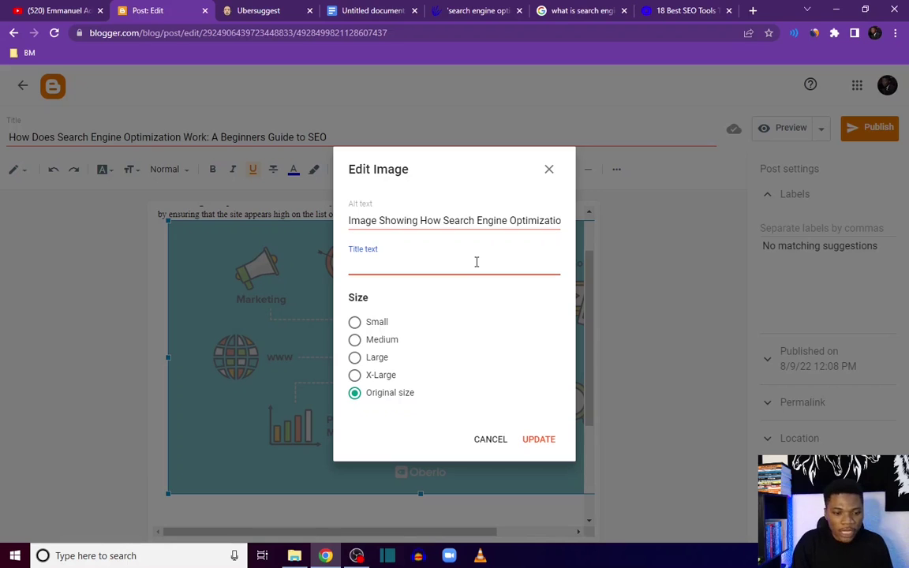
text(How SEO)
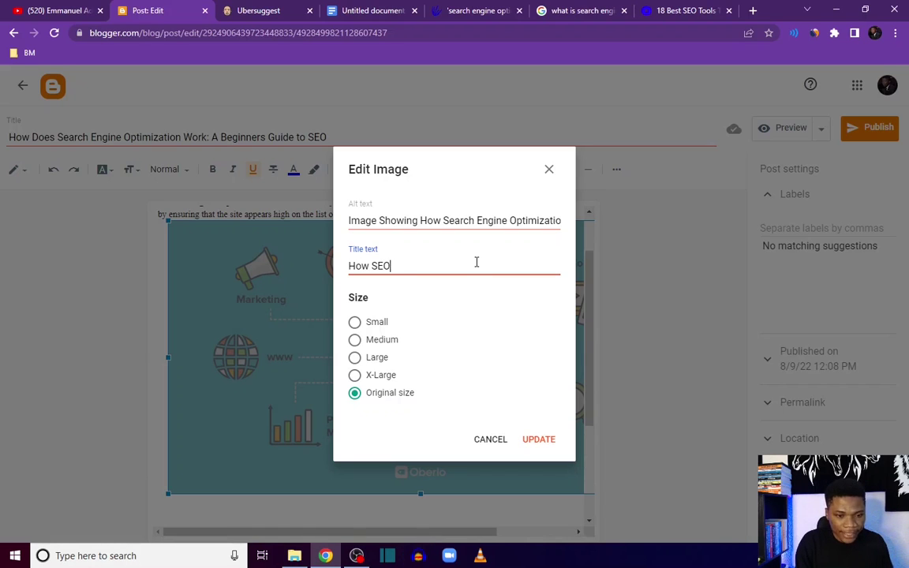
text( Works)
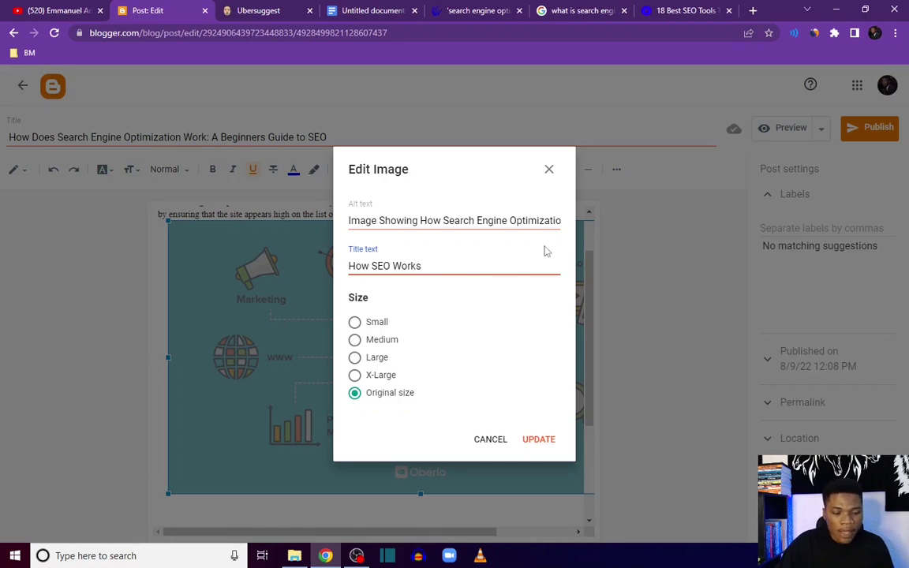
click(355, 340)
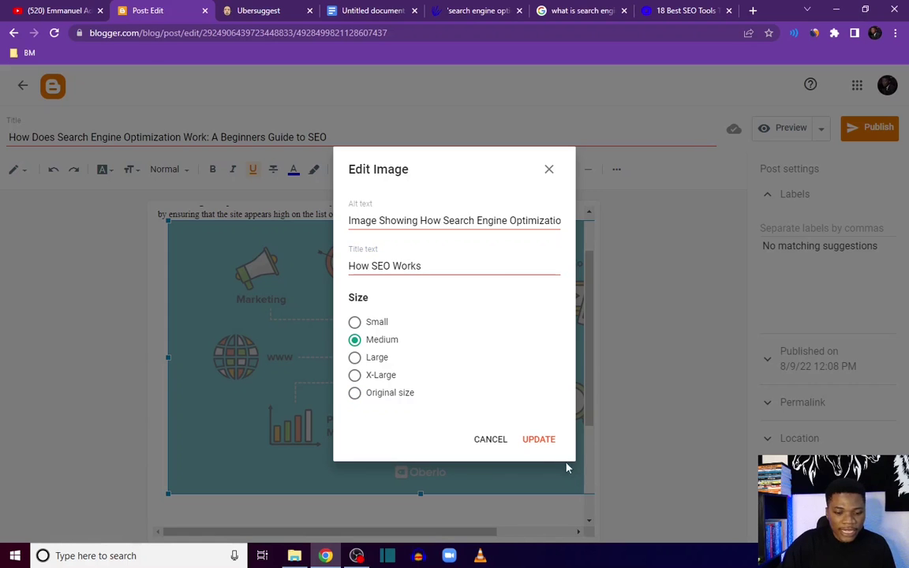
click(538, 439)
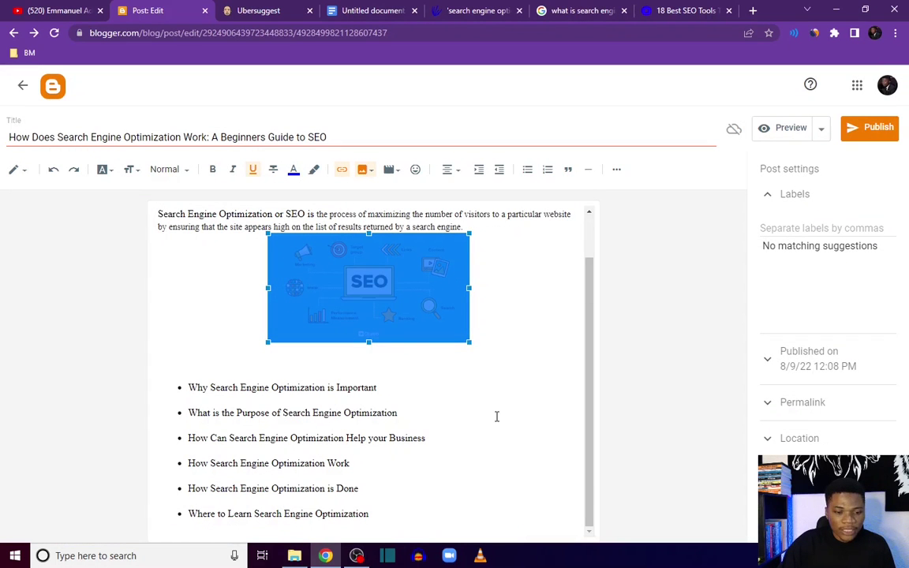
Step: Set the inserted SEO image's size to Large and apply the change
click(395, 297)
click(400, 364)
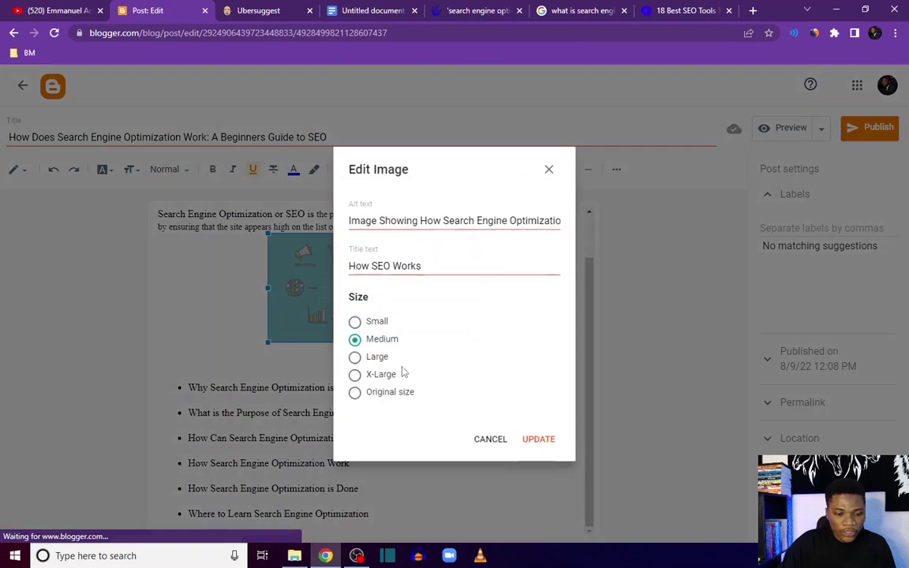
click(355, 357)
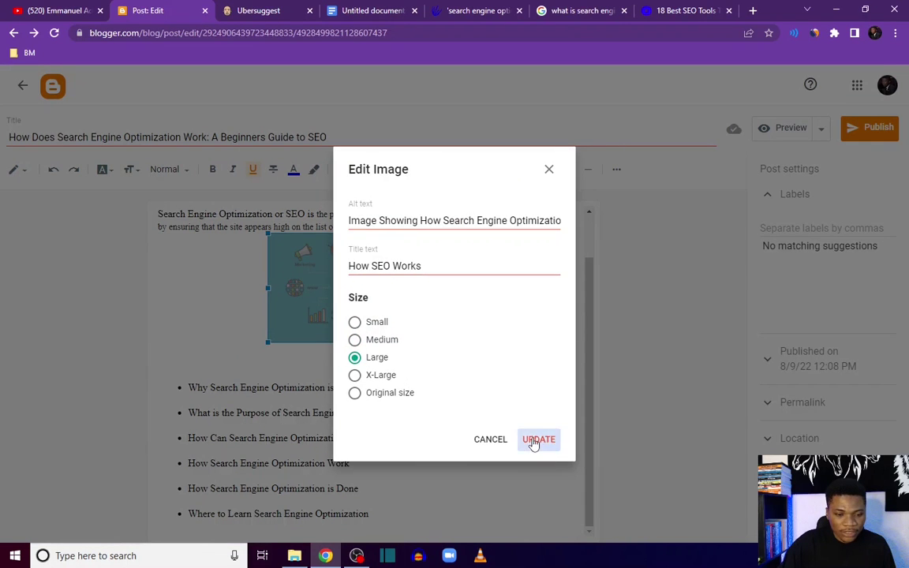
click(535, 440)
Step: Change the SEO image to its original size, apply the update, and check how it fits in the post
click(398, 319)
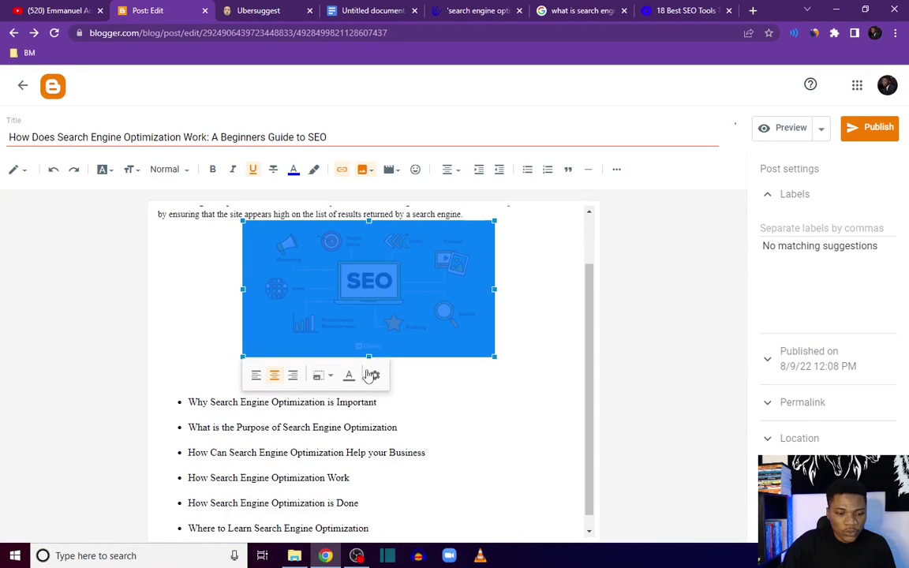
click(375, 375)
click(355, 393)
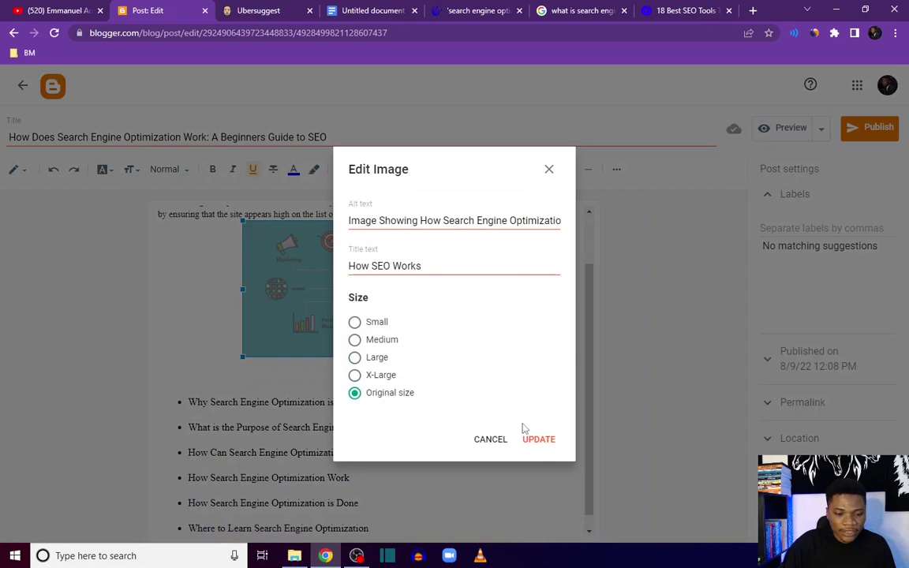
click(536, 440)
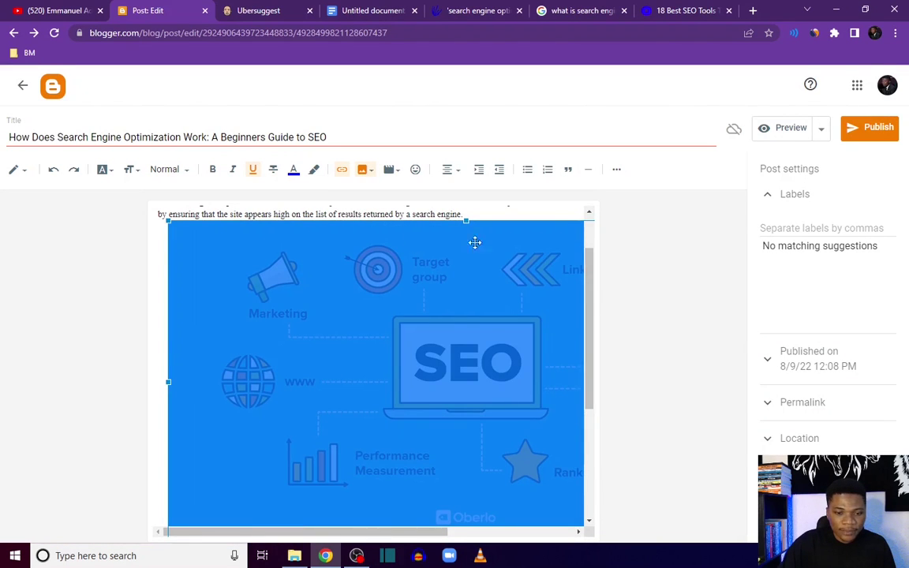
scroll(472, 244, down, 3)
click(484, 400)
scroll(494, 405, up, 3)
scroll(514, 411, up, 1)
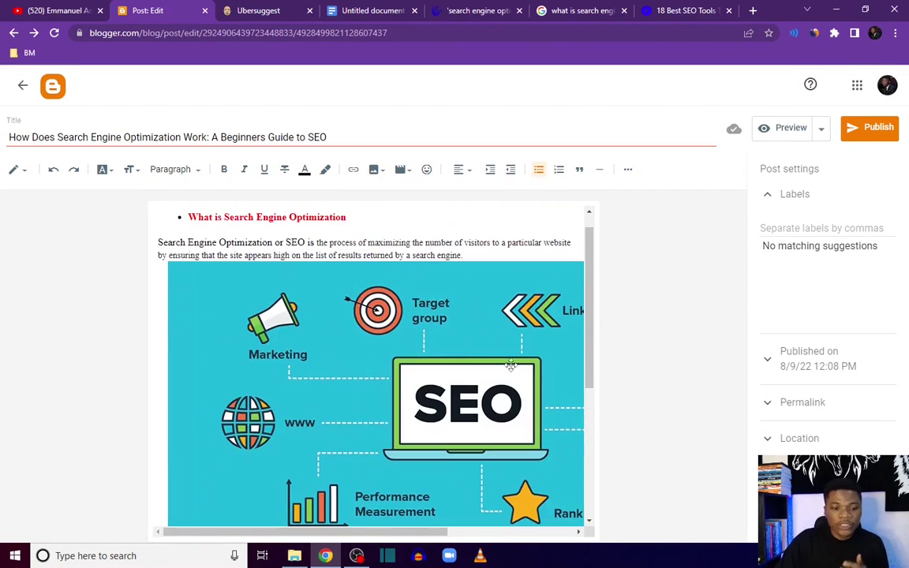
scroll(473, 411, down, 4)
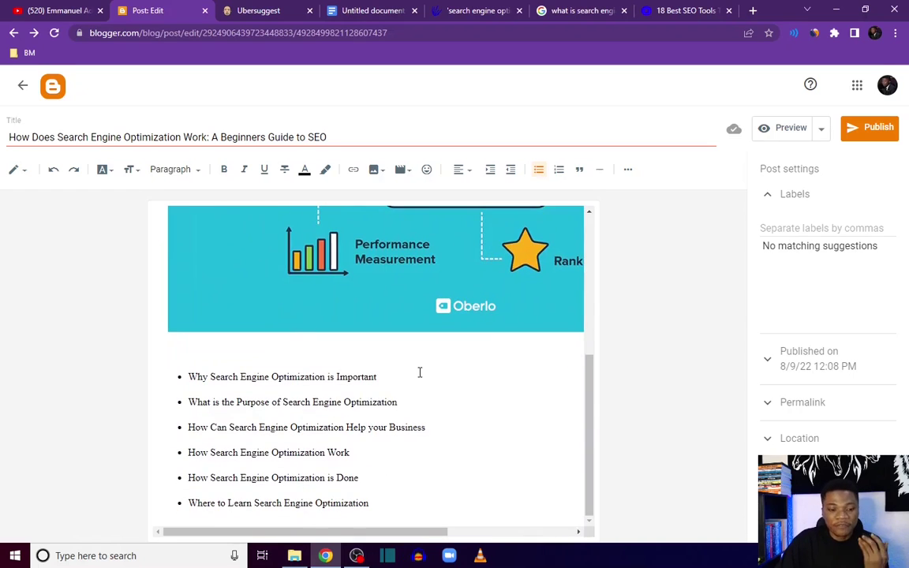